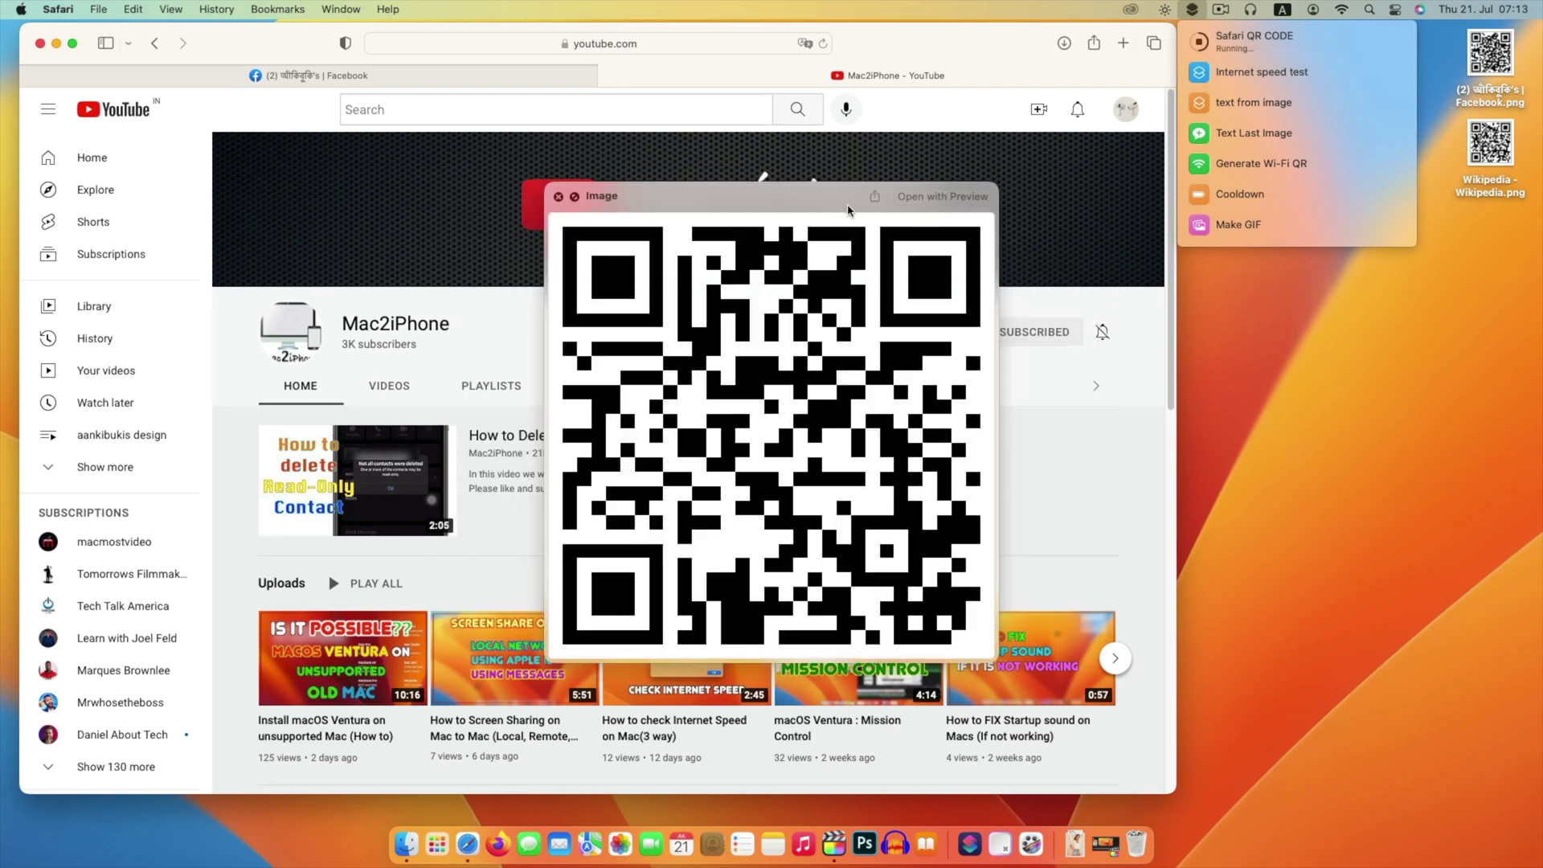
# Dismiss the QR image's share menu and close the QR code preview
pyautogui.click(873, 198)
pyautogui.click(873, 199)
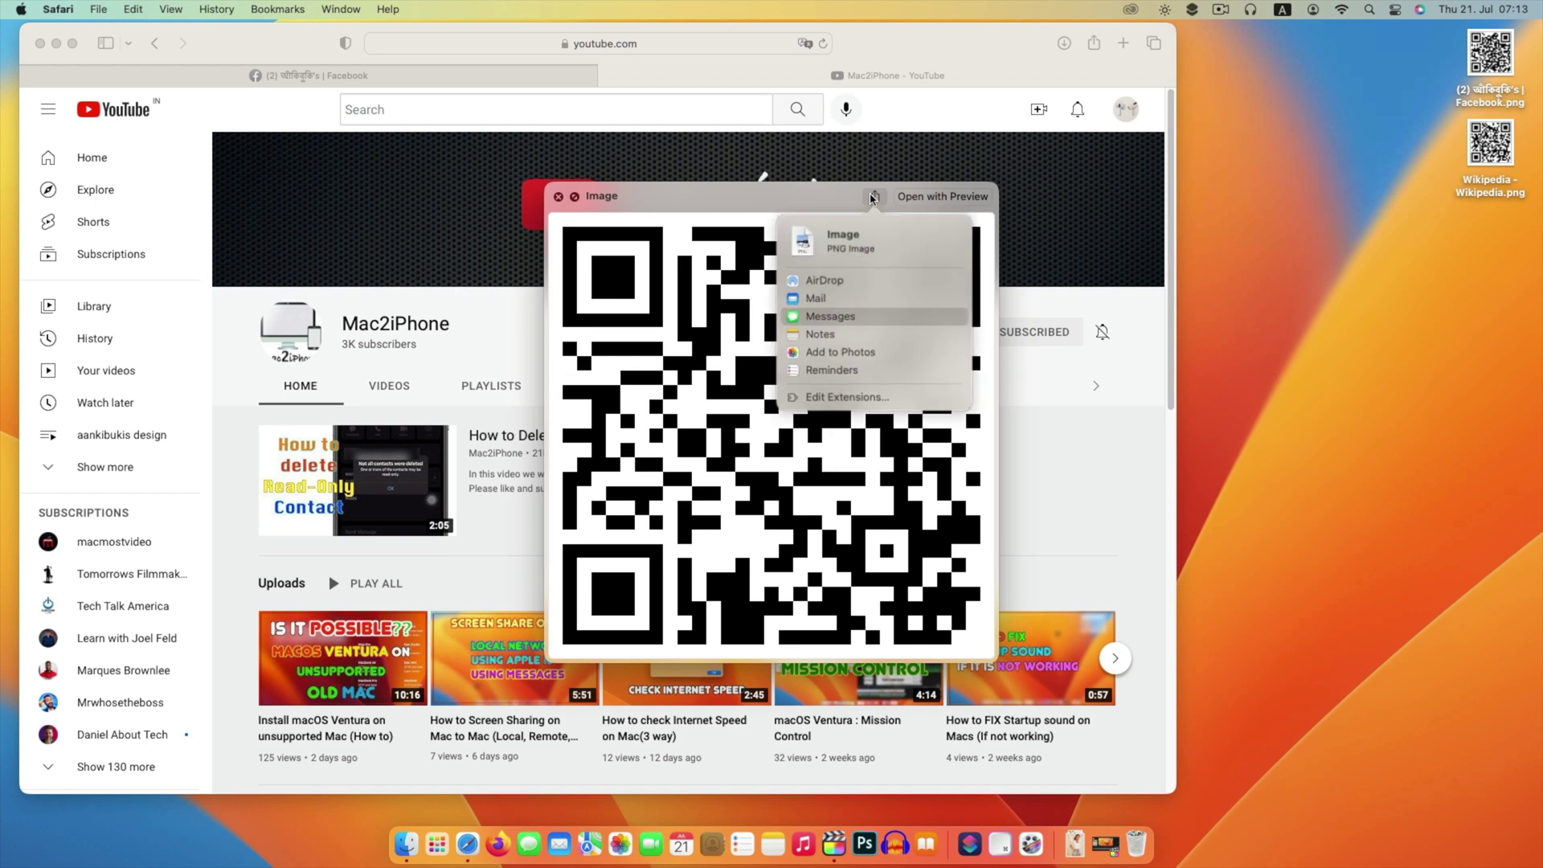
pyautogui.press('Escape')
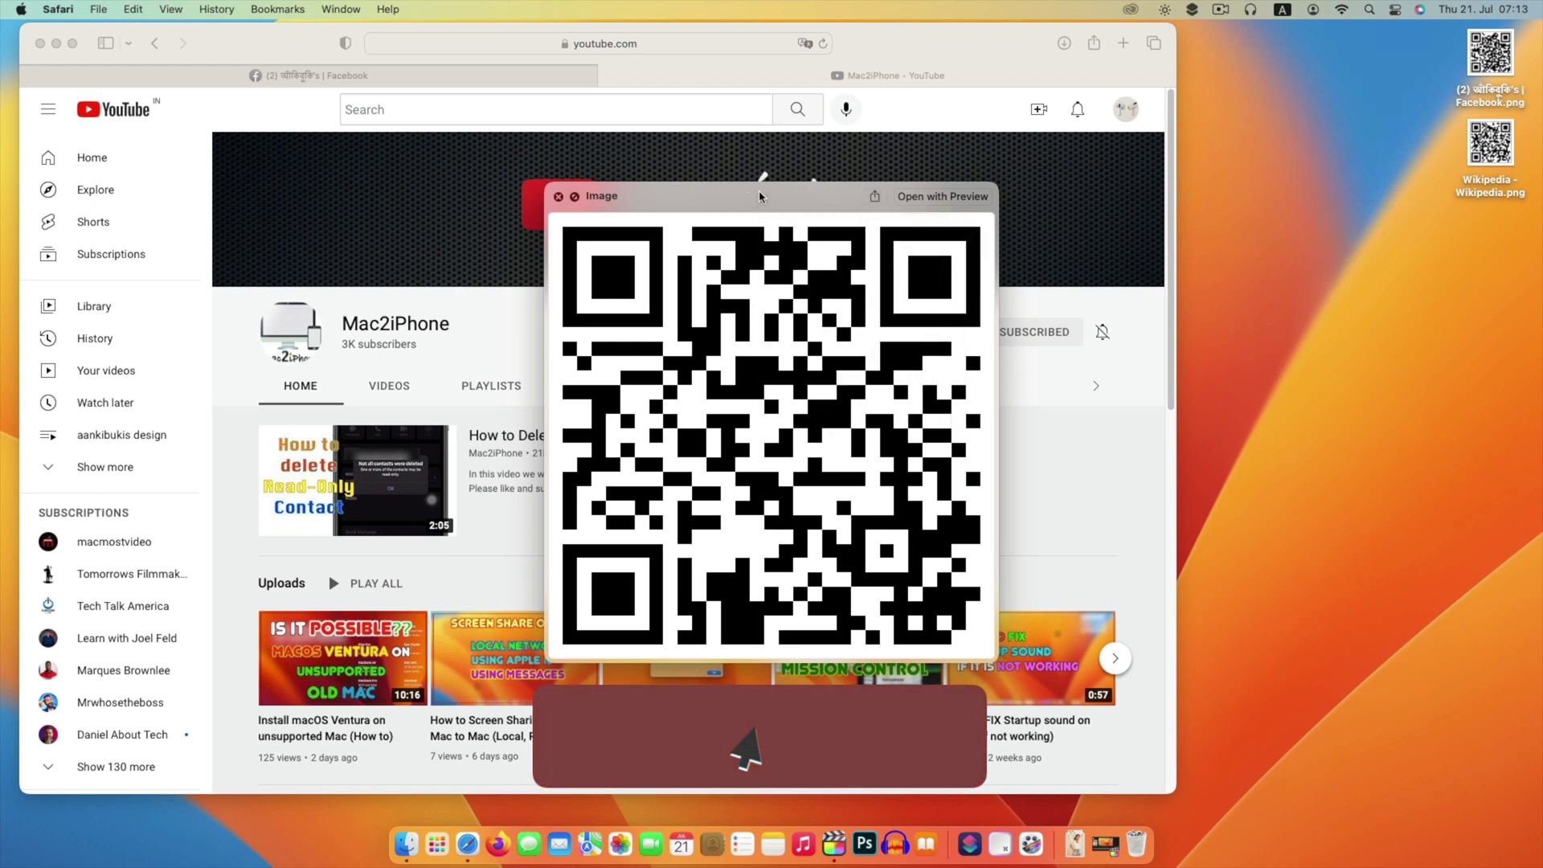
pyautogui.click(558, 197)
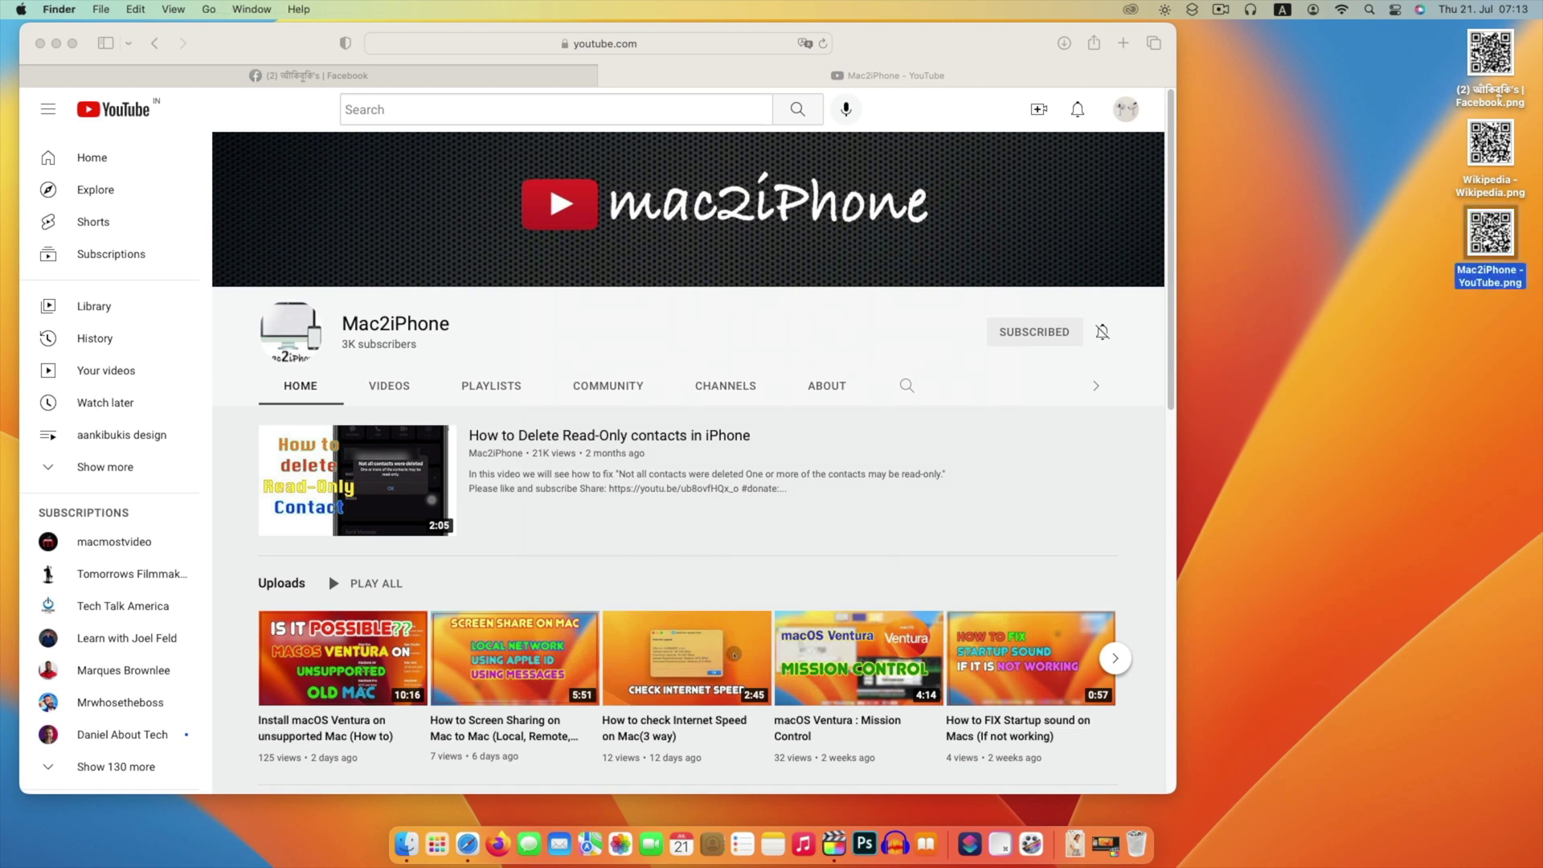
# Select Mac2iPhone - YouTube.png on the Desktop and open it
pyautogui.click(1476, 72)
pyautogui.press('Down')
pyautogui.press('Down')
pyautogui.press('super+o')
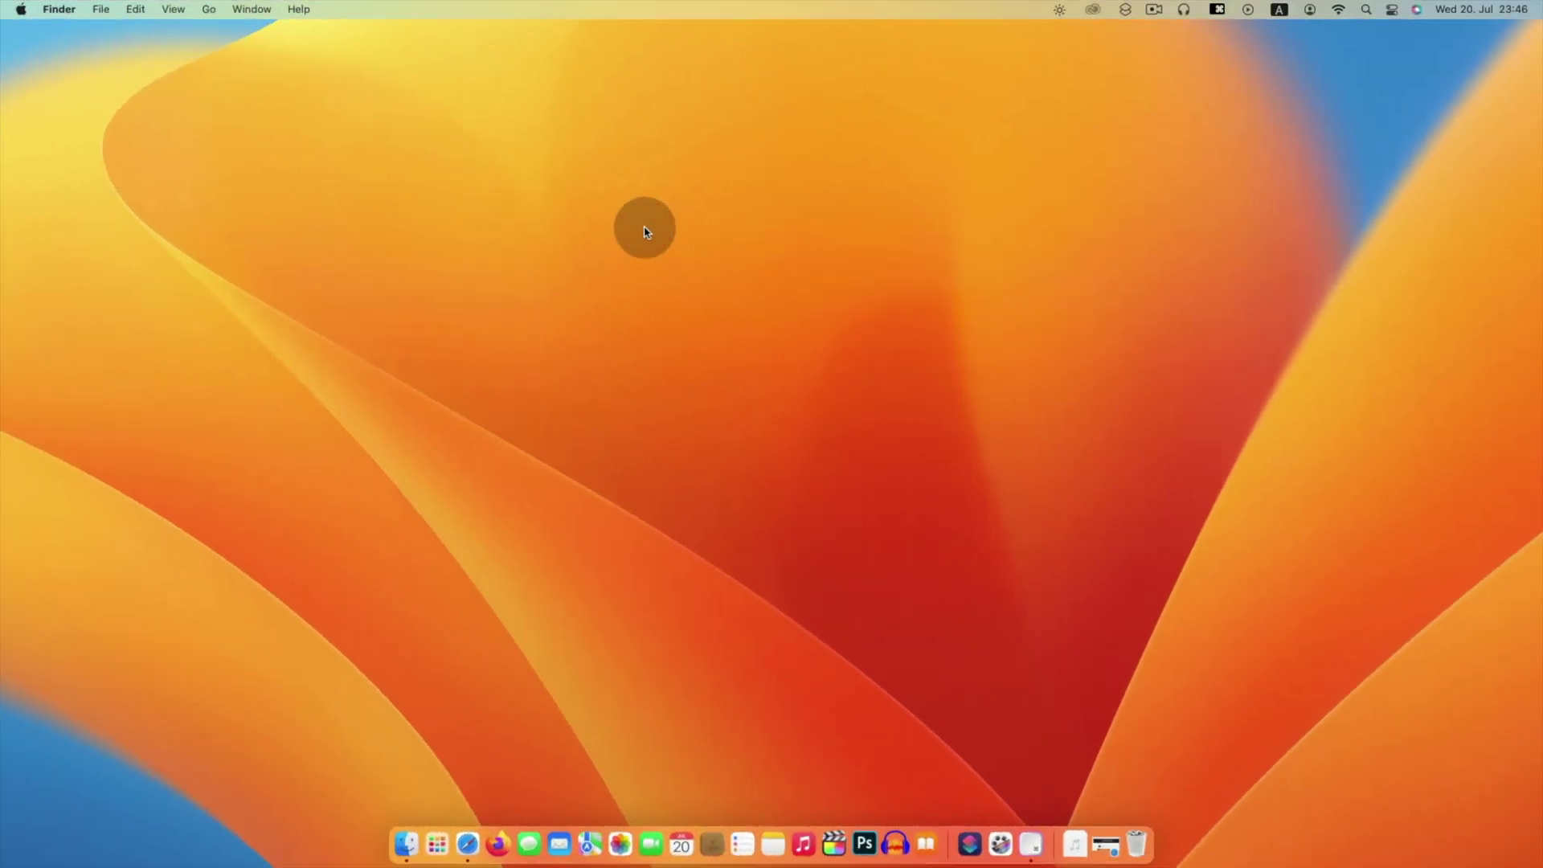
# Launch Shortcuts from Spotlight and start a new shortcut with a Generate QR Code action
pyautogui.press('super+space')
pyautogui.write('sho')
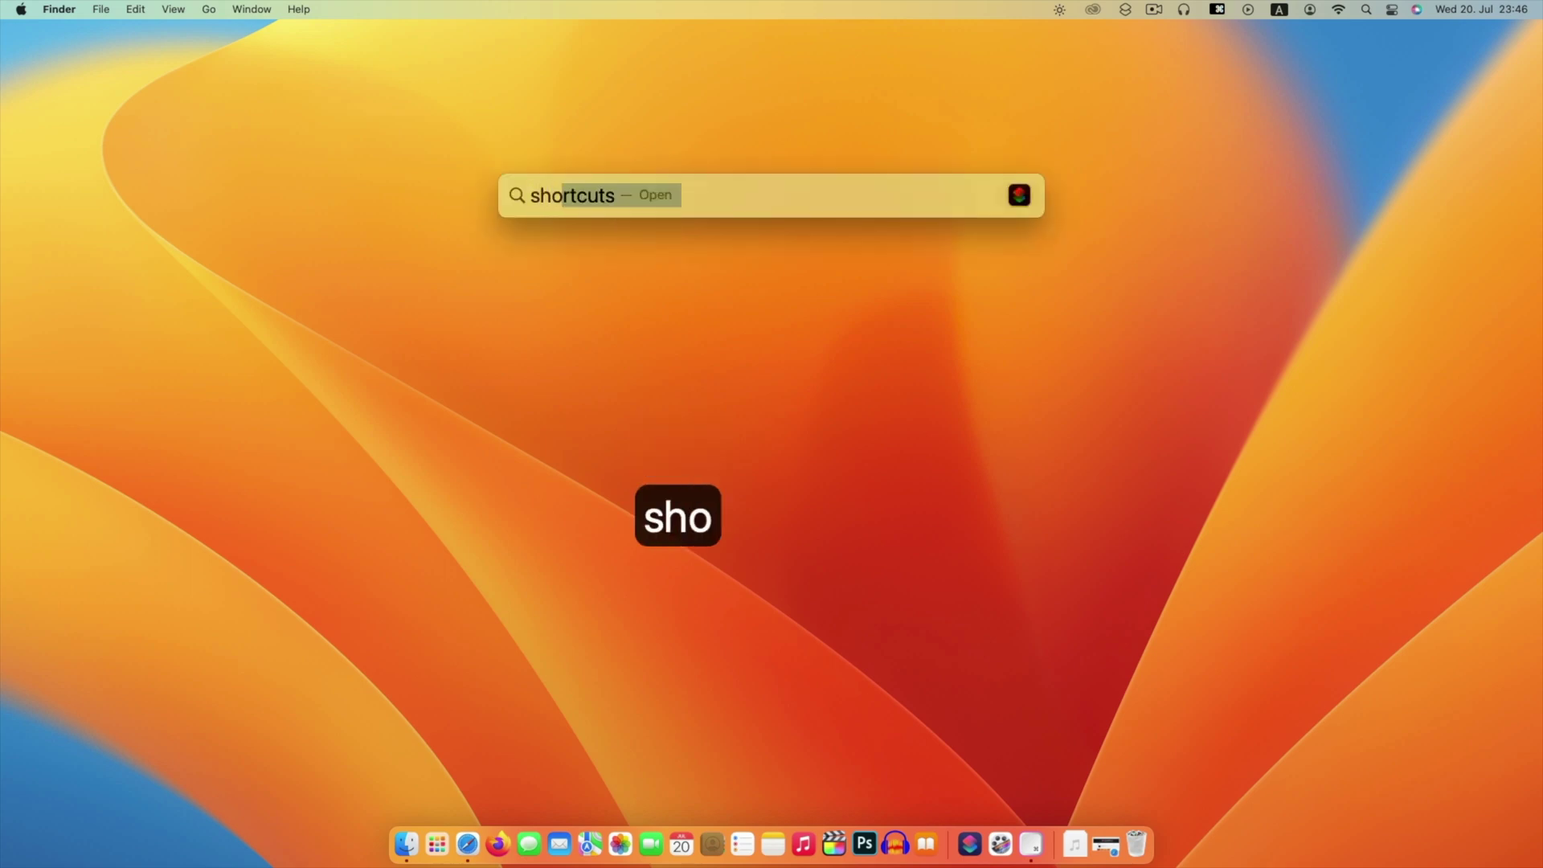
pyautogui.click(589, 233)
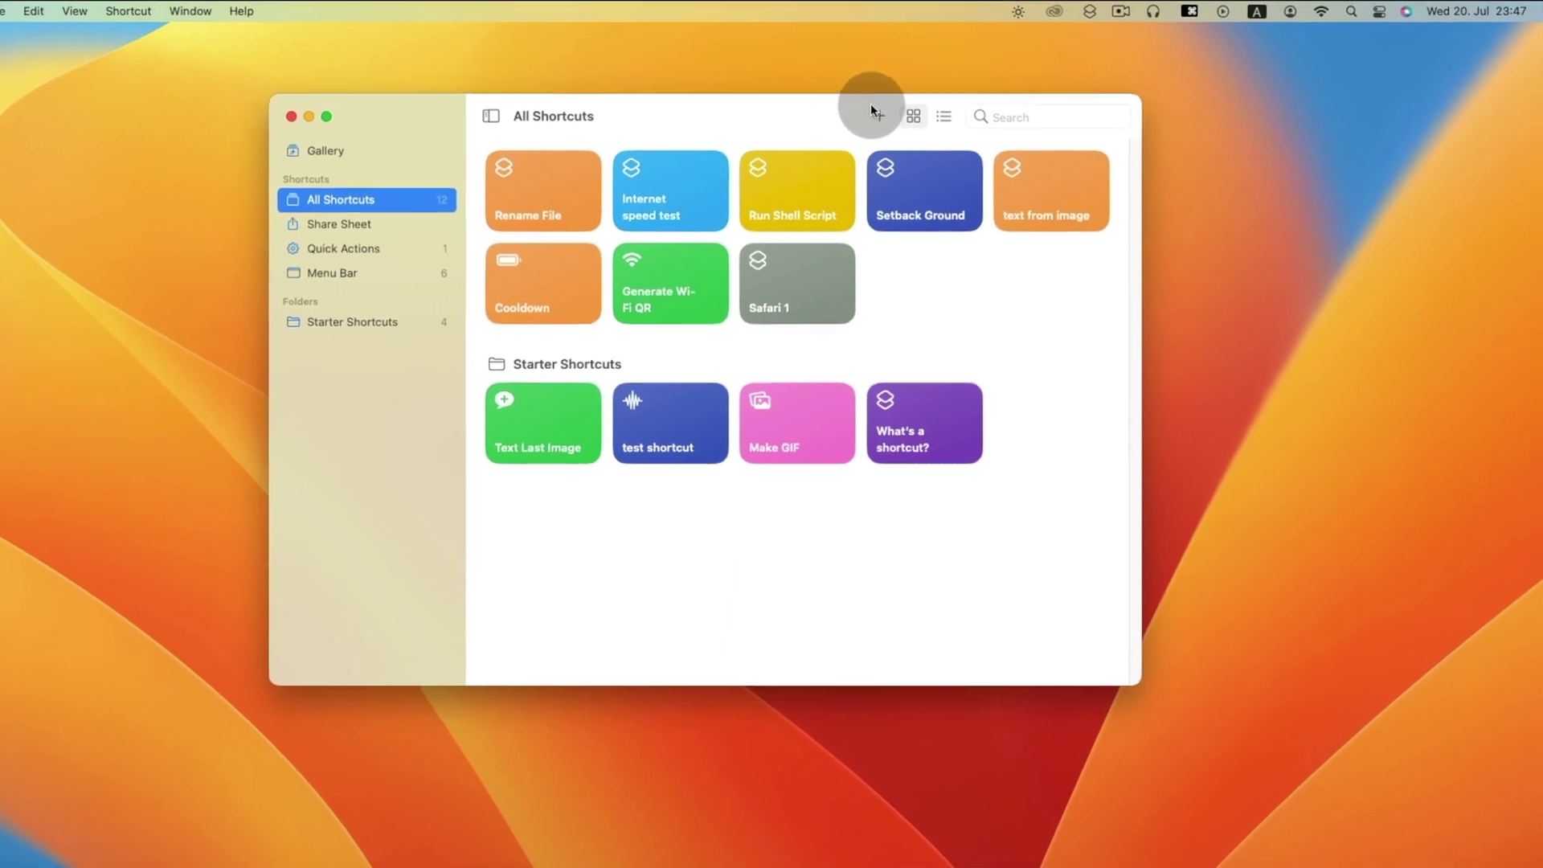
pyautogui.click(875, 112)
pyautogui.click(1036, 182)
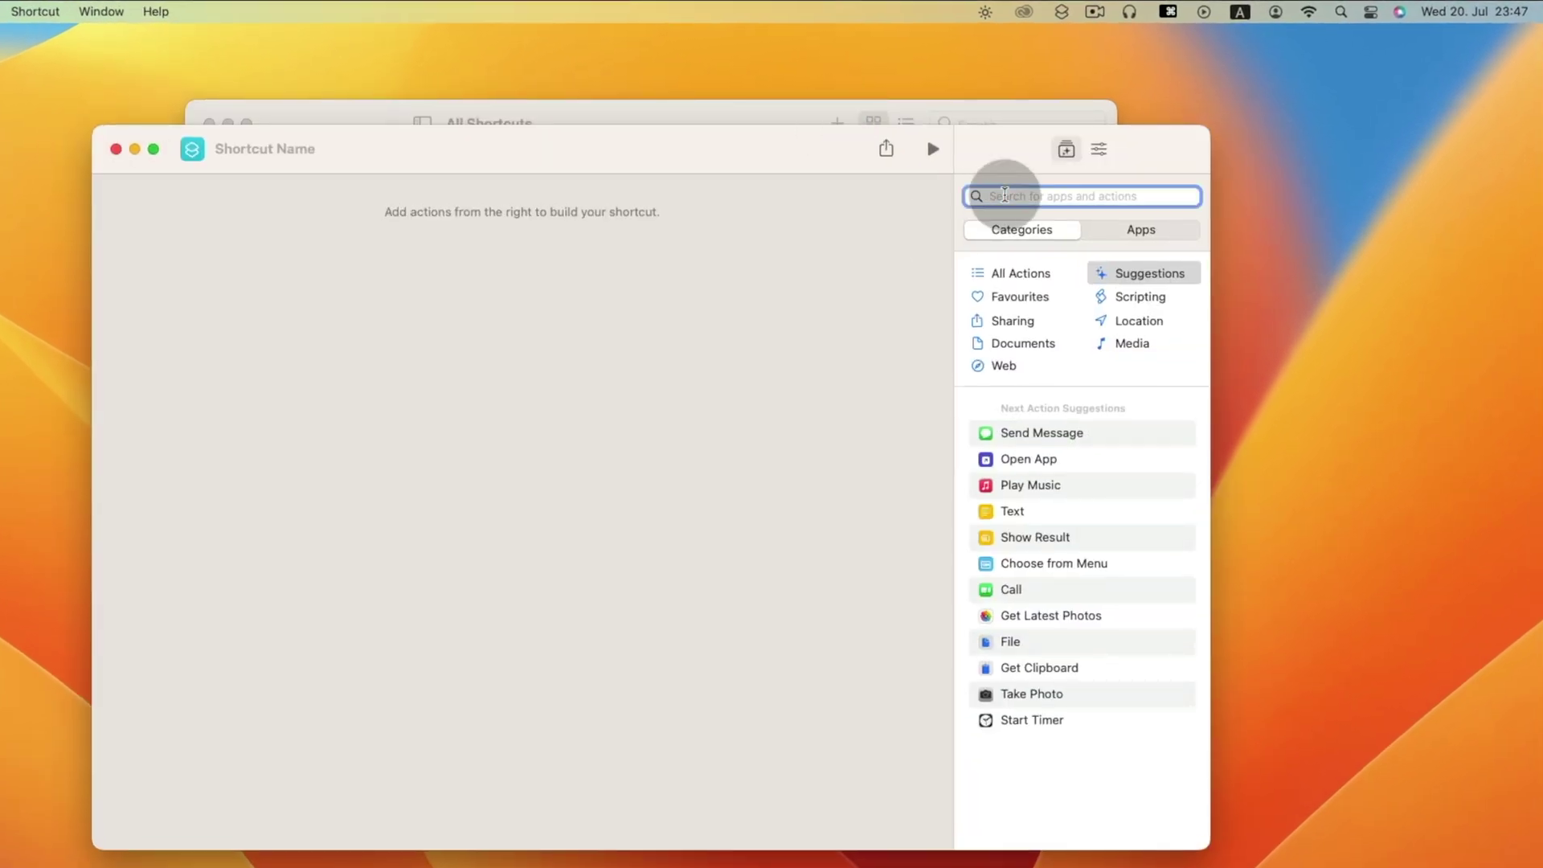
pyautogui.write('qr')
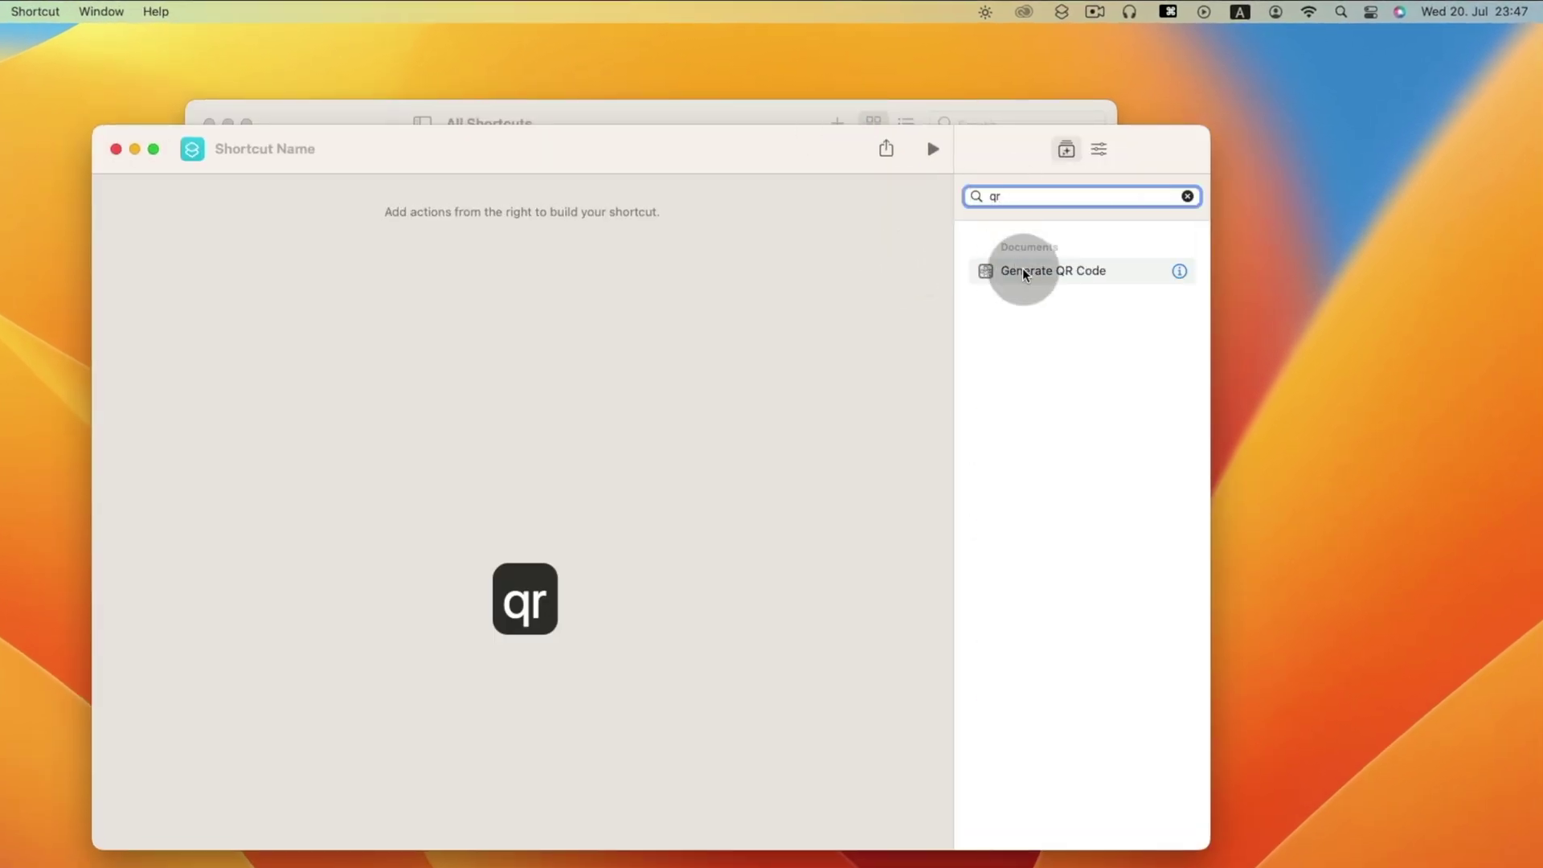
pyautogui.click(1024, 273)
pyautogui.doubleClick(1023, 270)
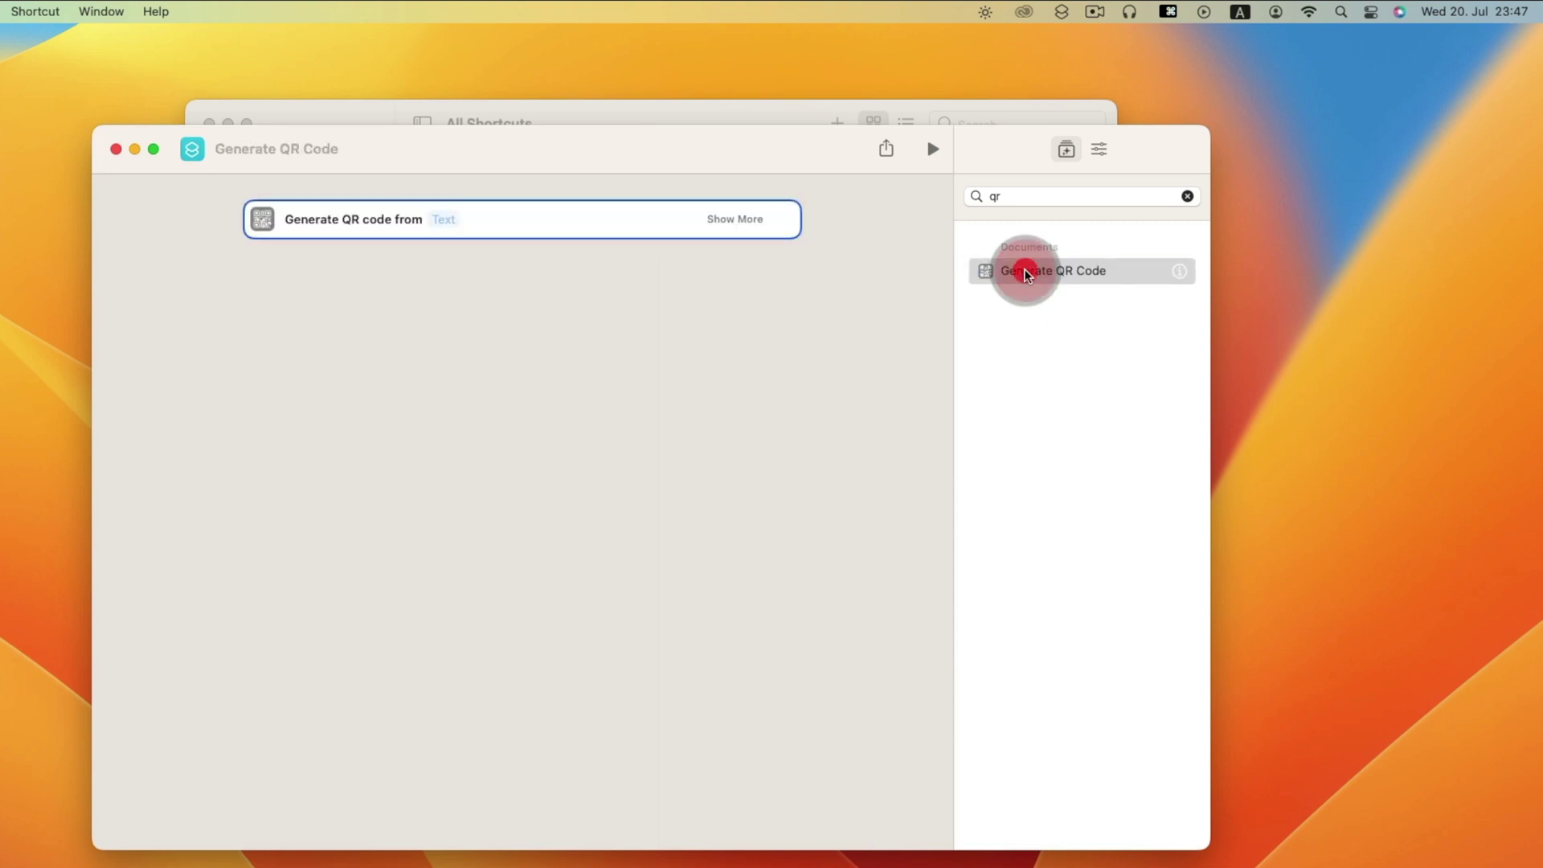
# Test the QR action with the text 'mac2iphone', then clear that text
pyautogui.click(438, 217)
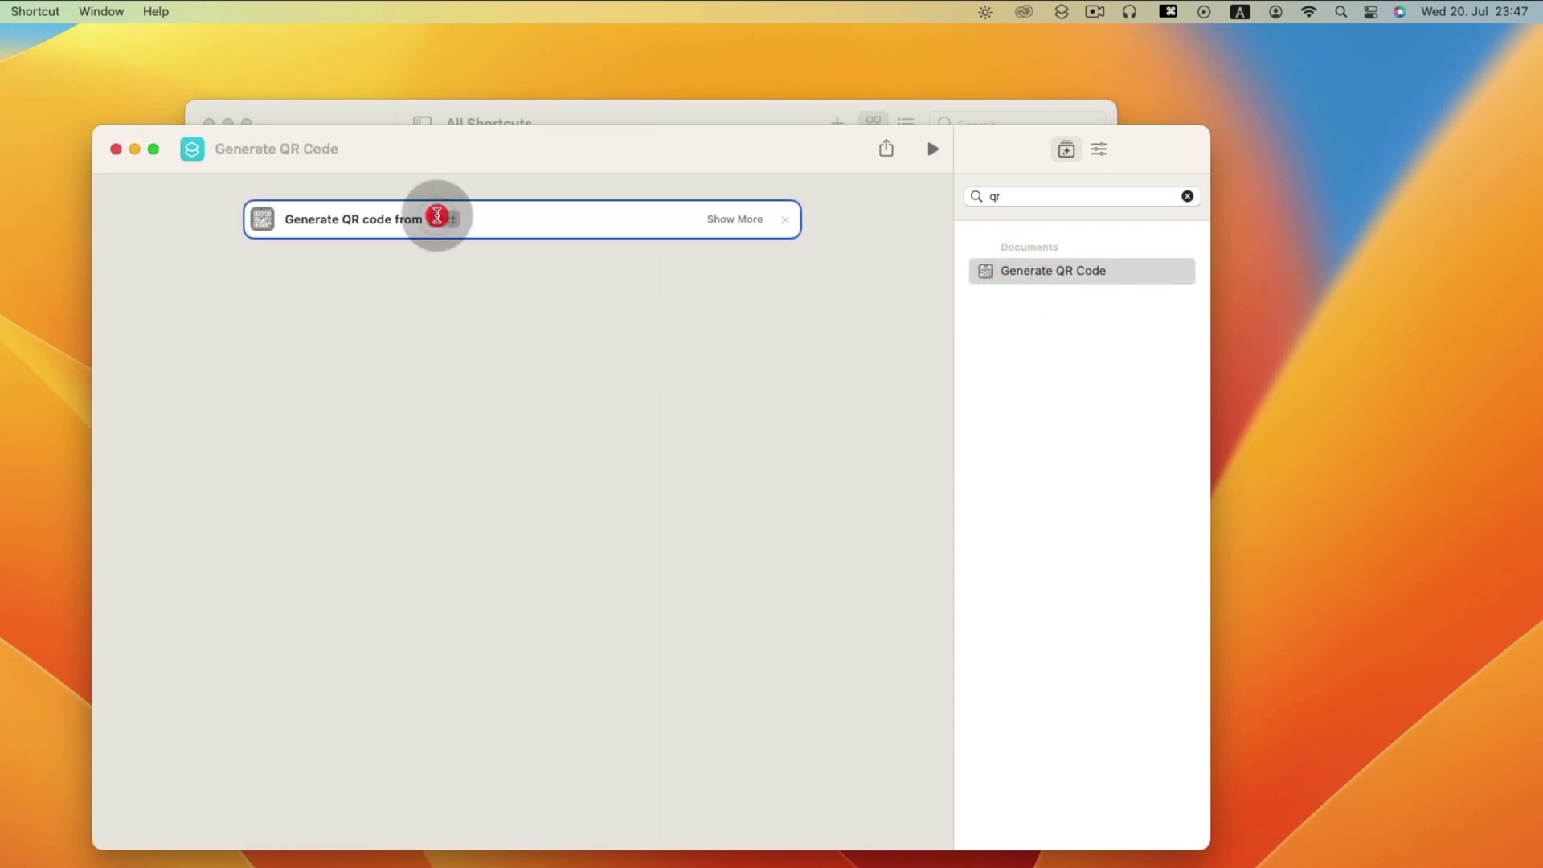
pyautogui.write('mac2iphone')
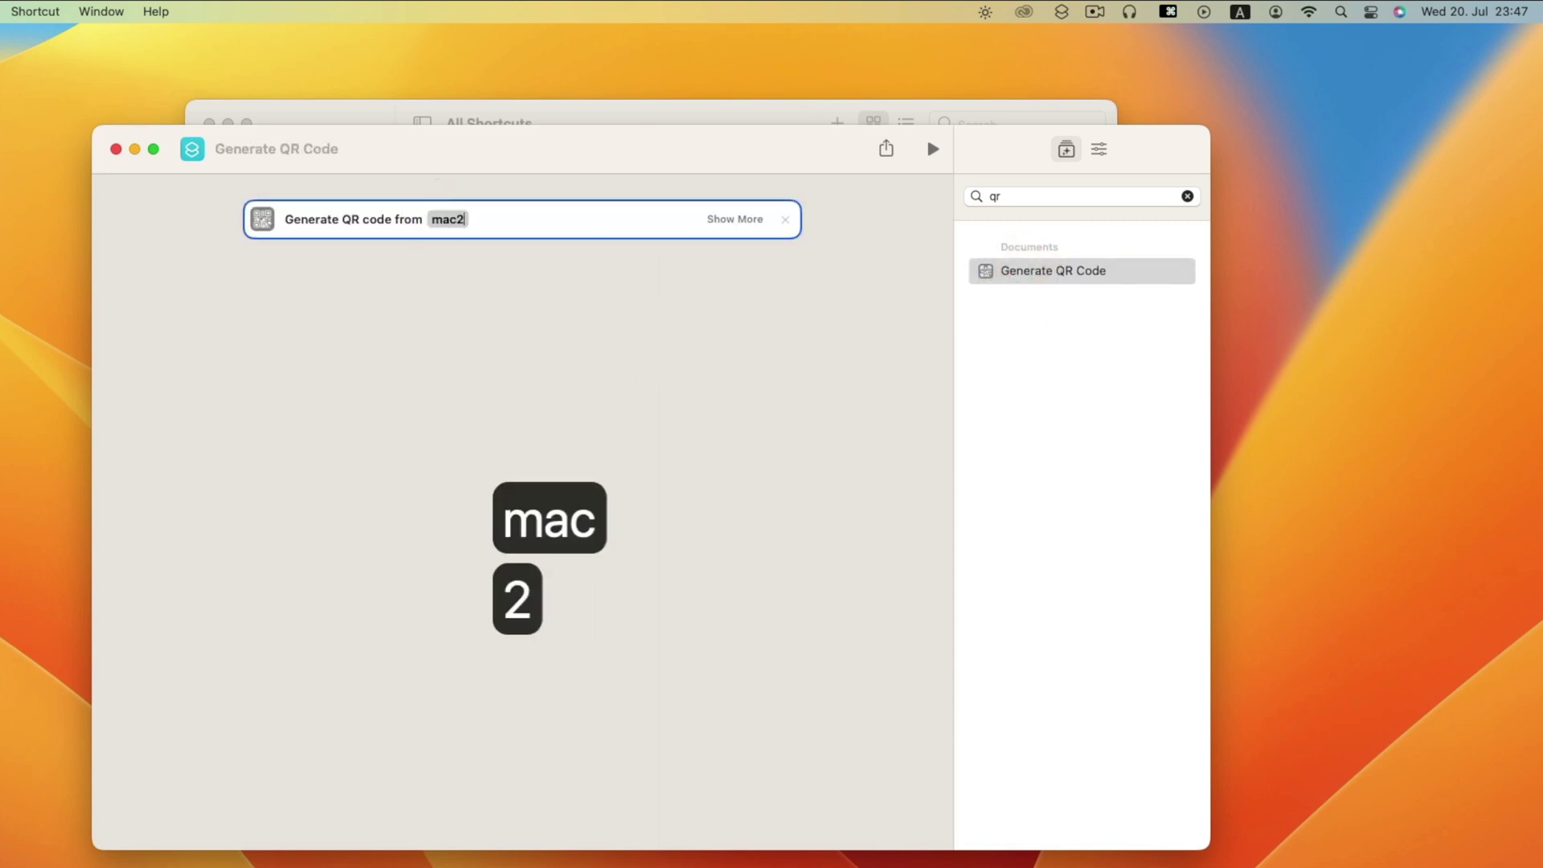
pyautogui.click(866, 368)
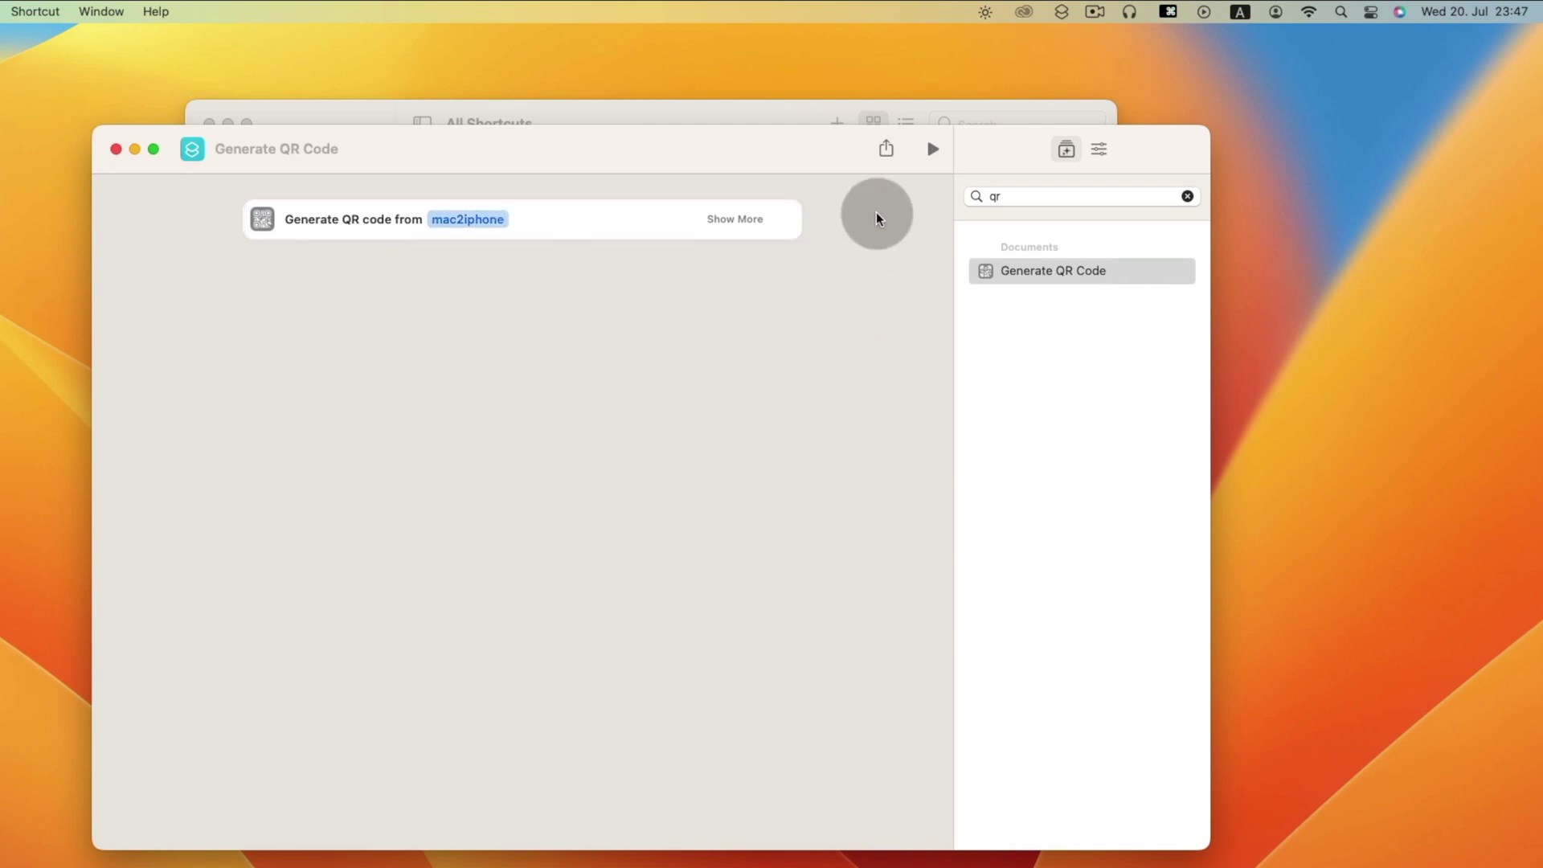
pyautogui.click(932, 150)
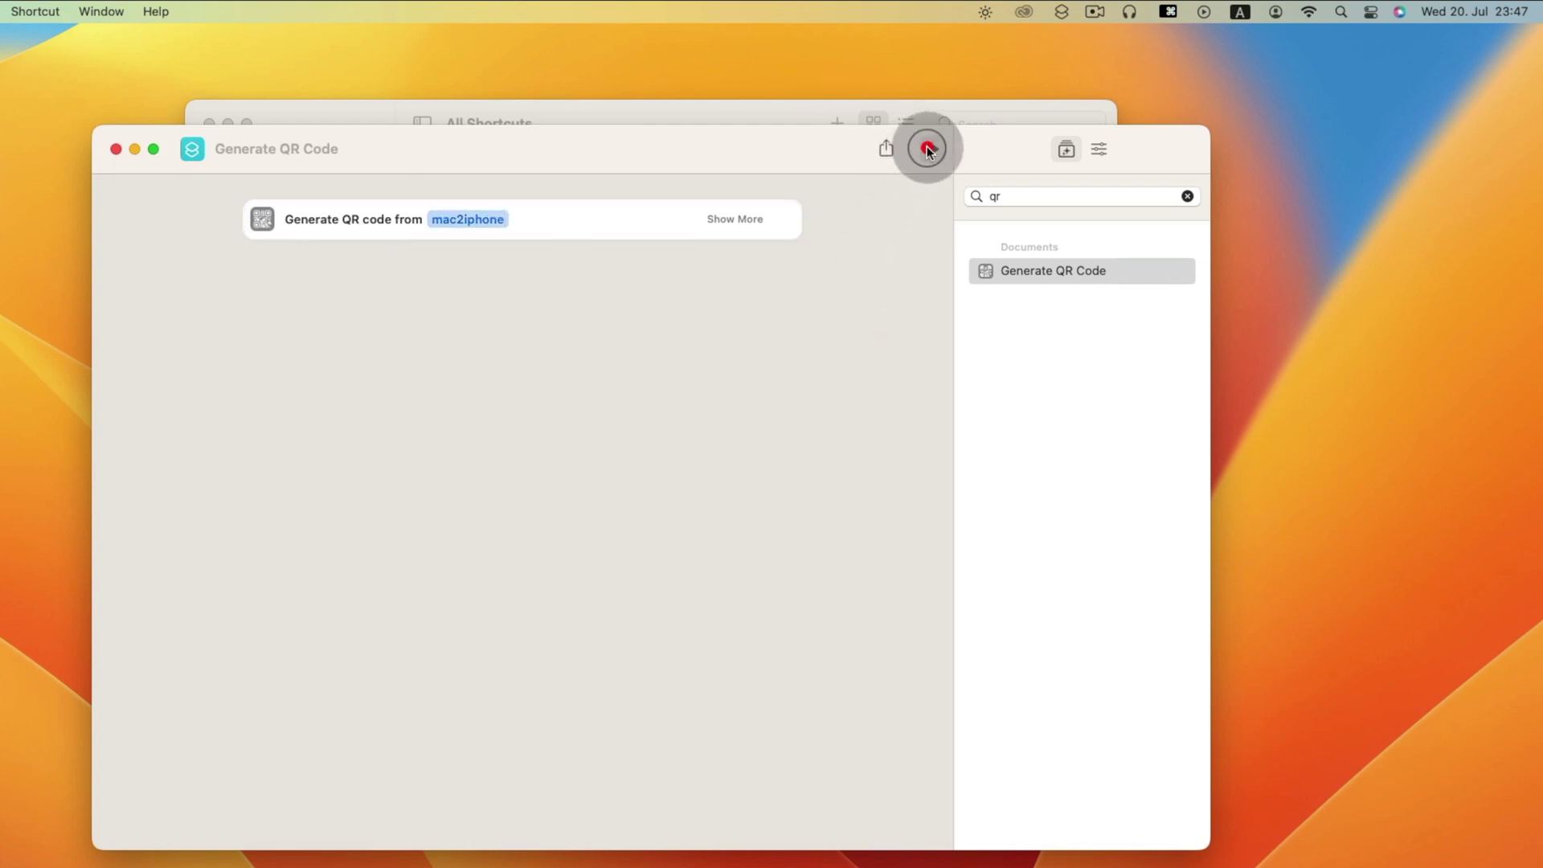
pyautogui.click(540, 365)
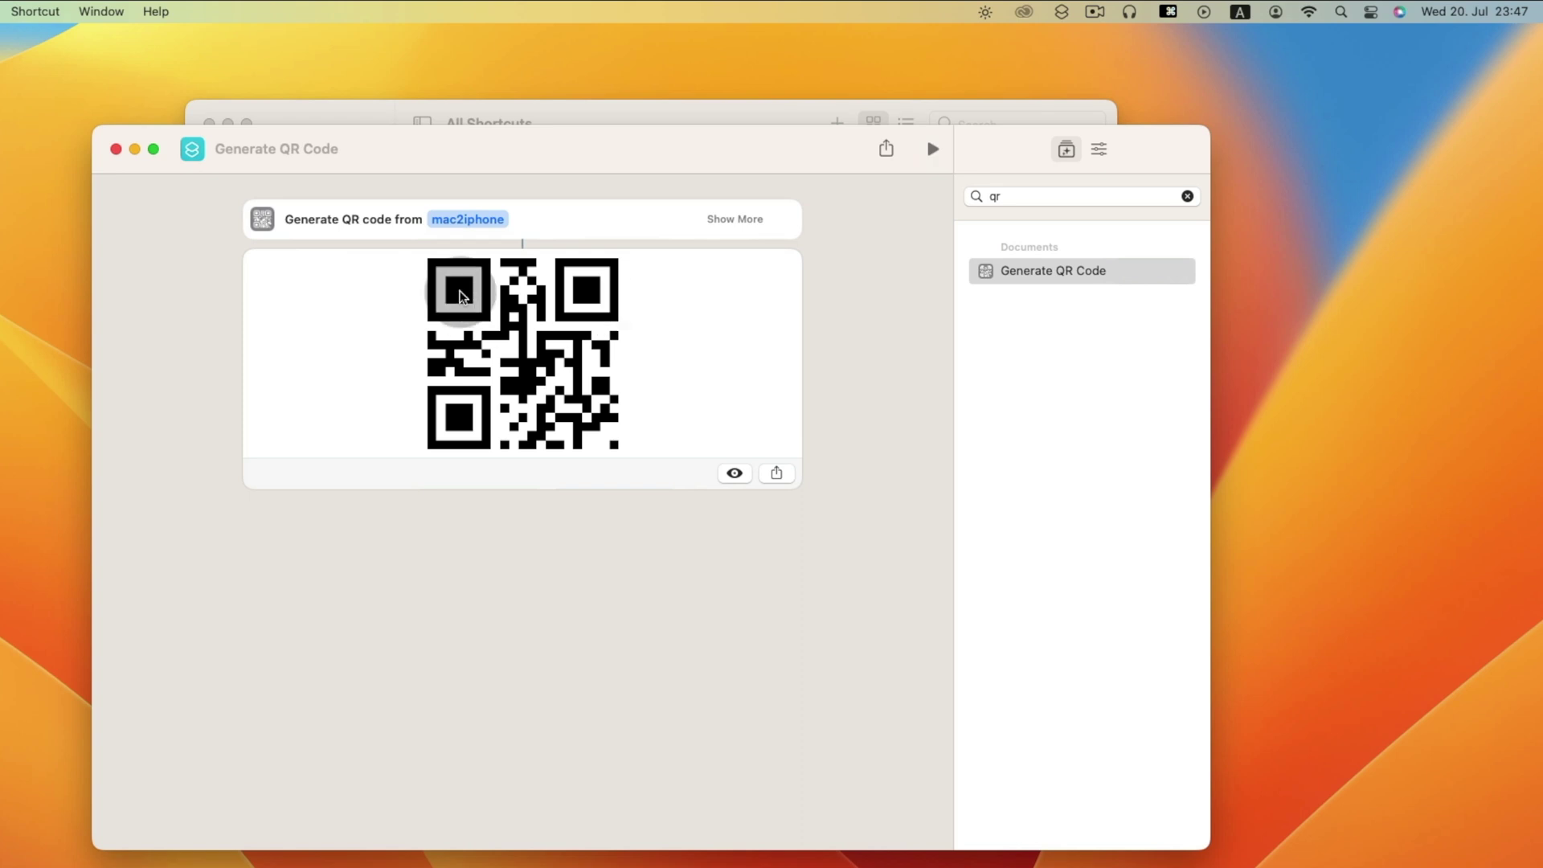
pyautogui.click(493, 217)
pyautogui.press('BackSpace')
pyautogui.press('BackSpace')
pyautogui.press('BackSpace')
pyautogui.press('BackSpace')
pyautogui.press('BackSpace')
pyautogui.press('BackSpace')
pyautogui.press('BackSpace')
pyautogui.press('BackSpace')
pyautogui.press('BackSpace')
pyautogui.press('BackSpace')
pyautogui.press('BackSpace')
pyautogui.press('BackSpace')
pyautogui.press('BackSpace')
pyautogui.press('BackSpace')
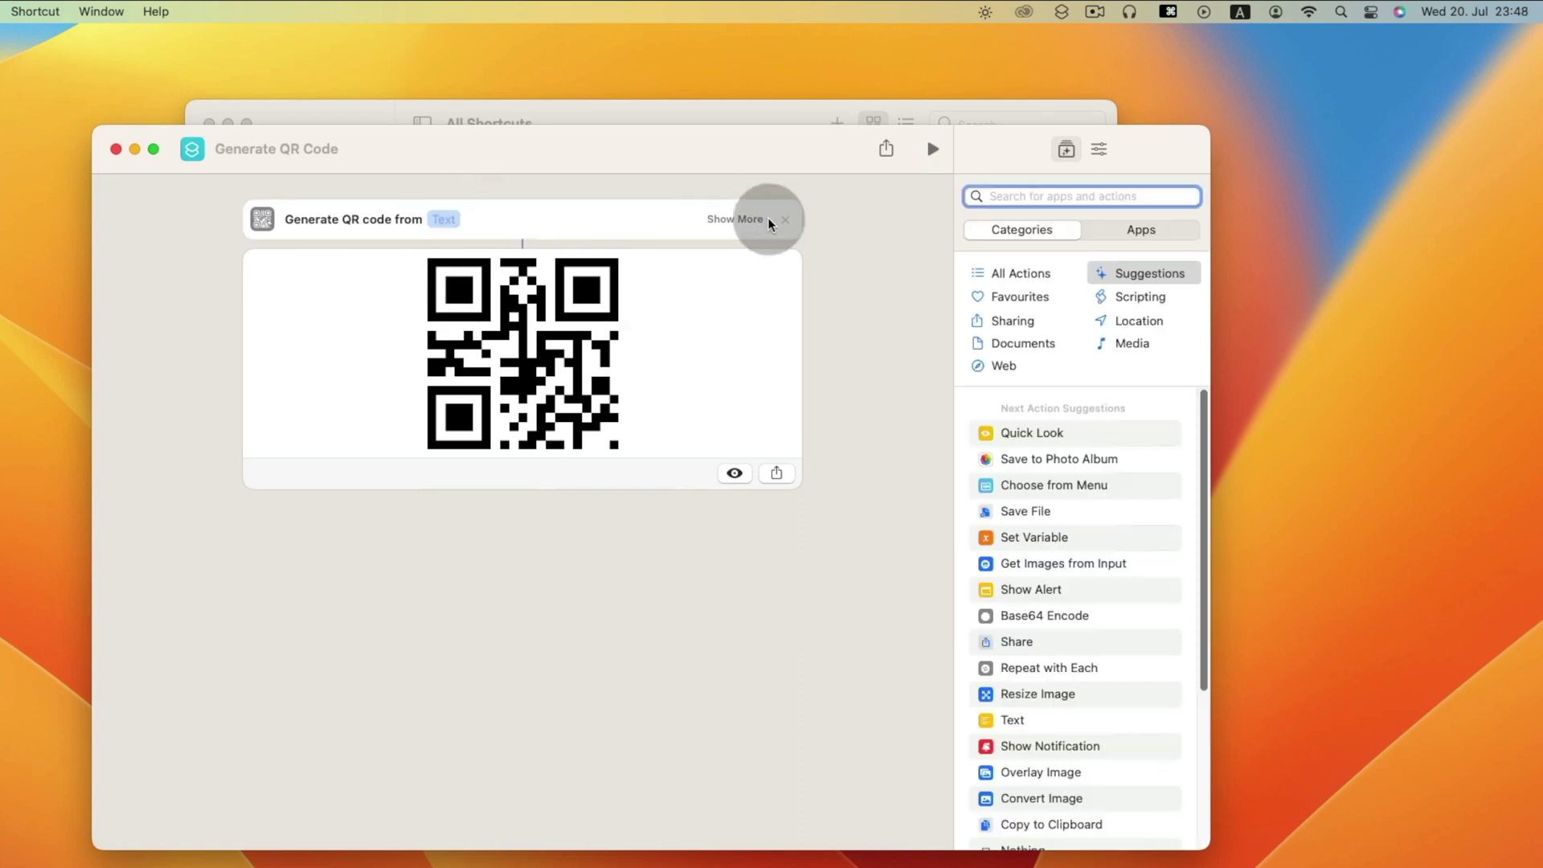
# Replace the QR action with Get Current Web Page from Safari
pyautogui.click(784, 218)
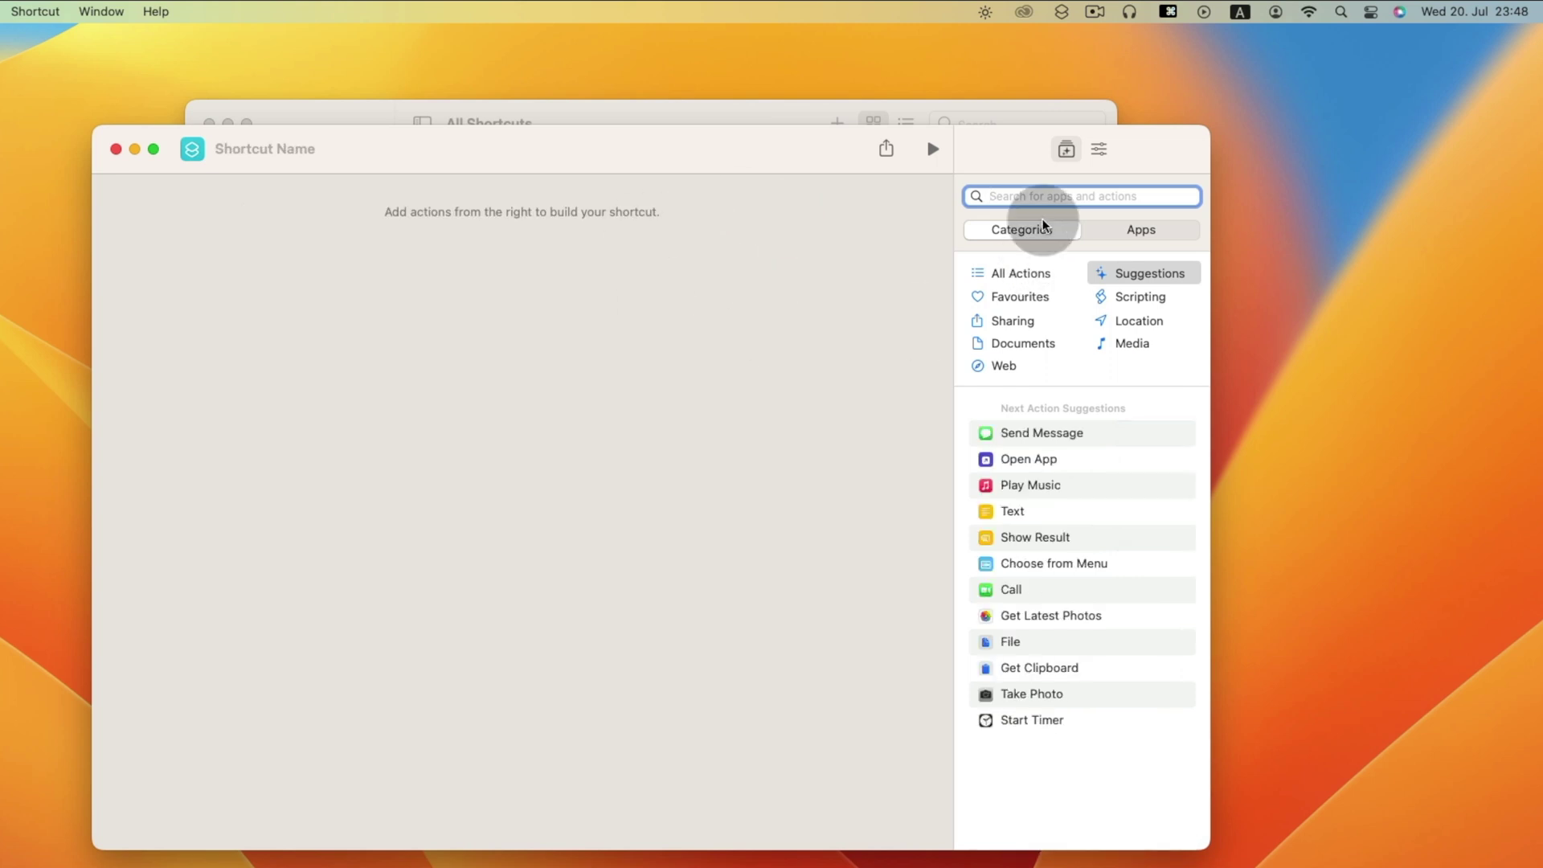
pyautogui.write('get')
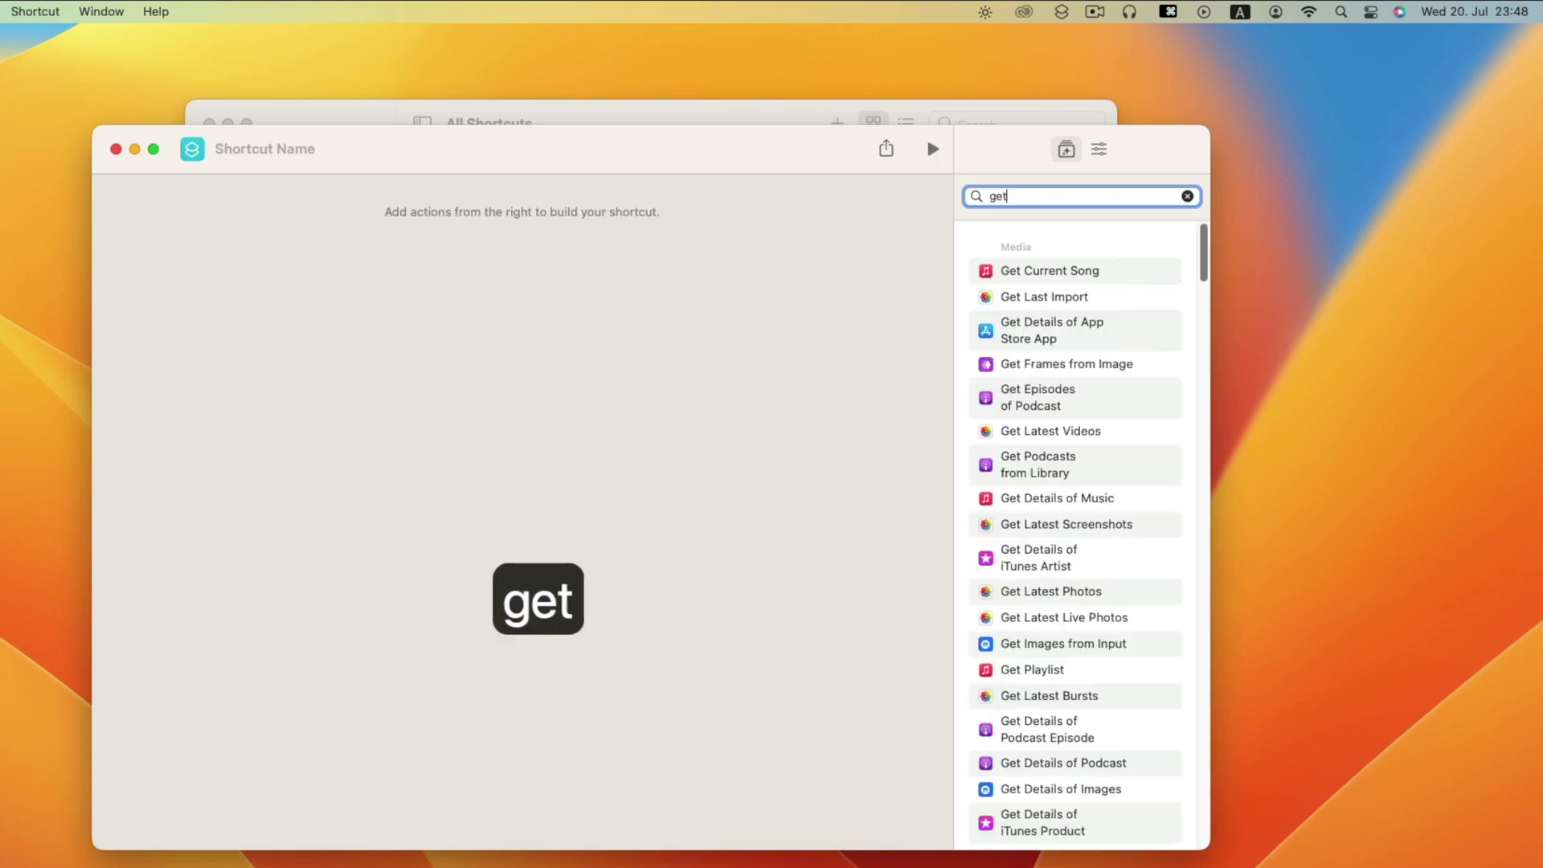
pyautogui.write(' curre')
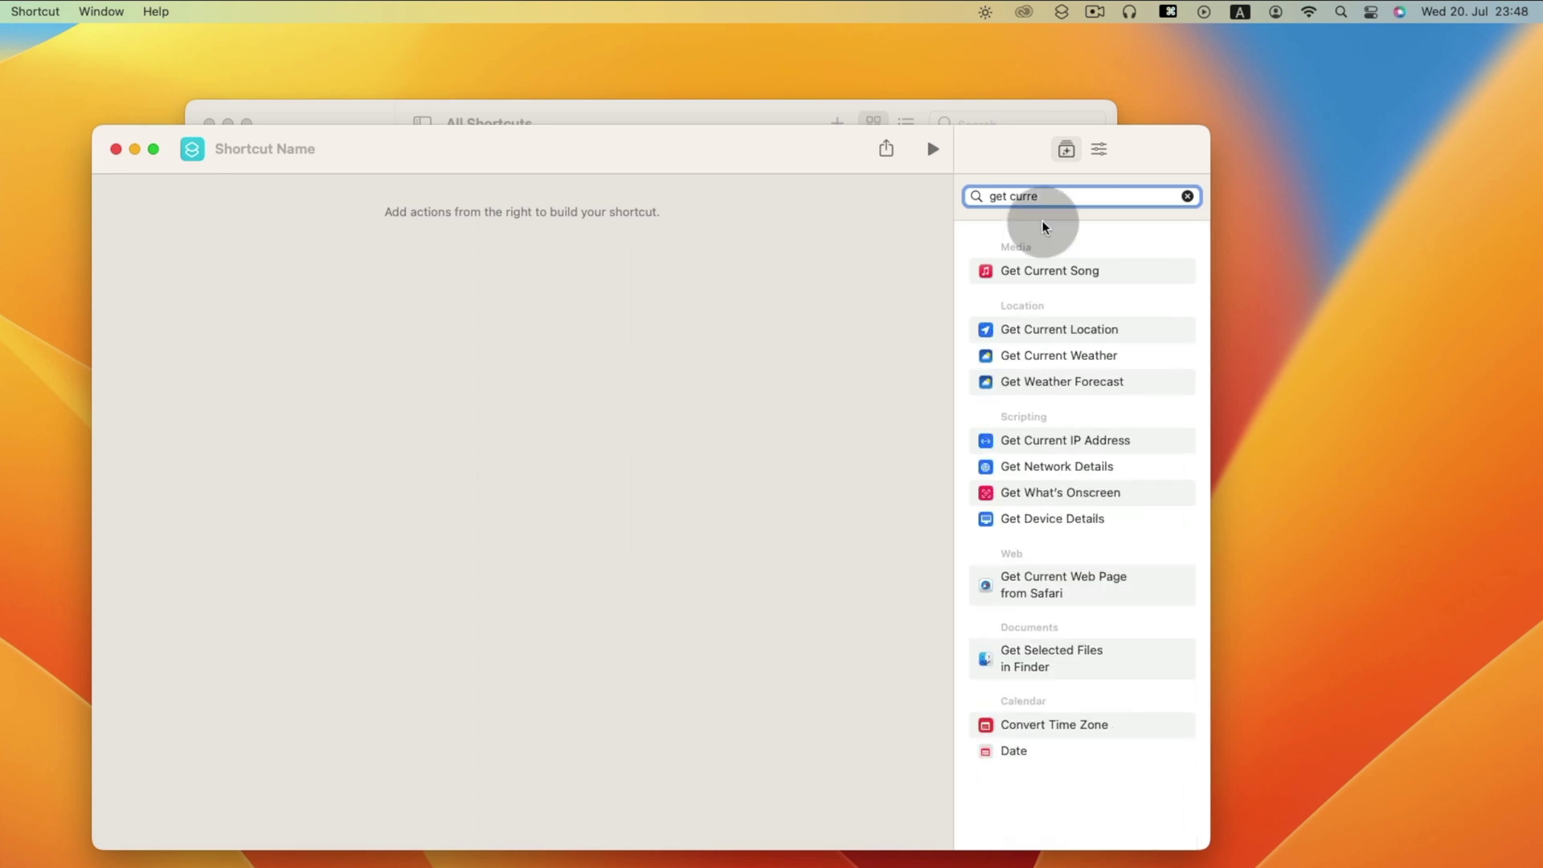
pyautogui.doubleClick(1034, 589)
# Place Generate QR Code below the Safari action and test-run the shortcut
pyautogui.click(1187, 196)
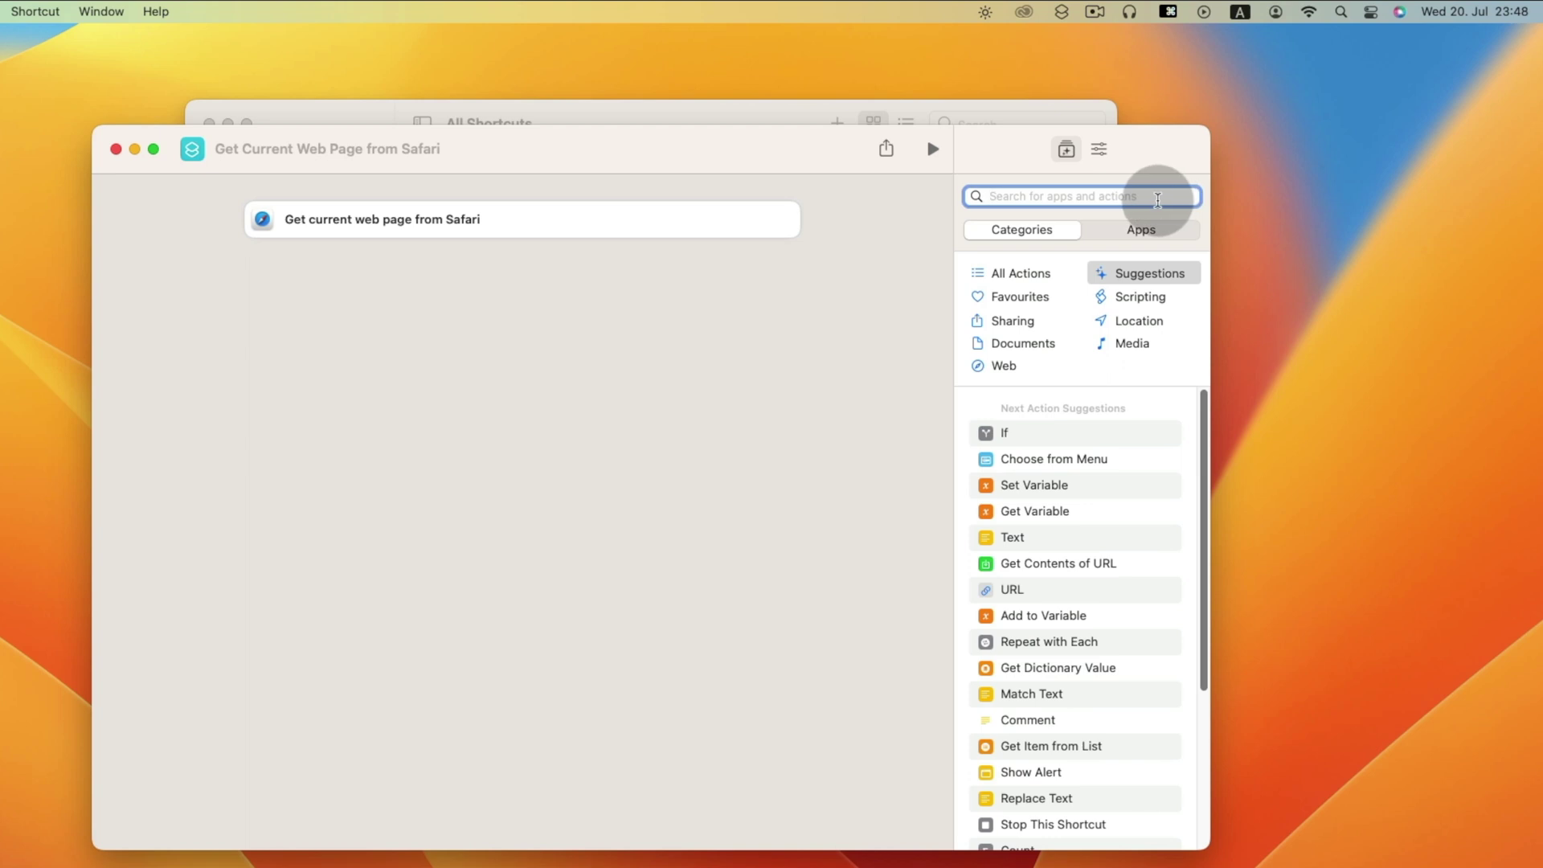
pyautogui.write('qr')
pyautogui.click(995, 273)
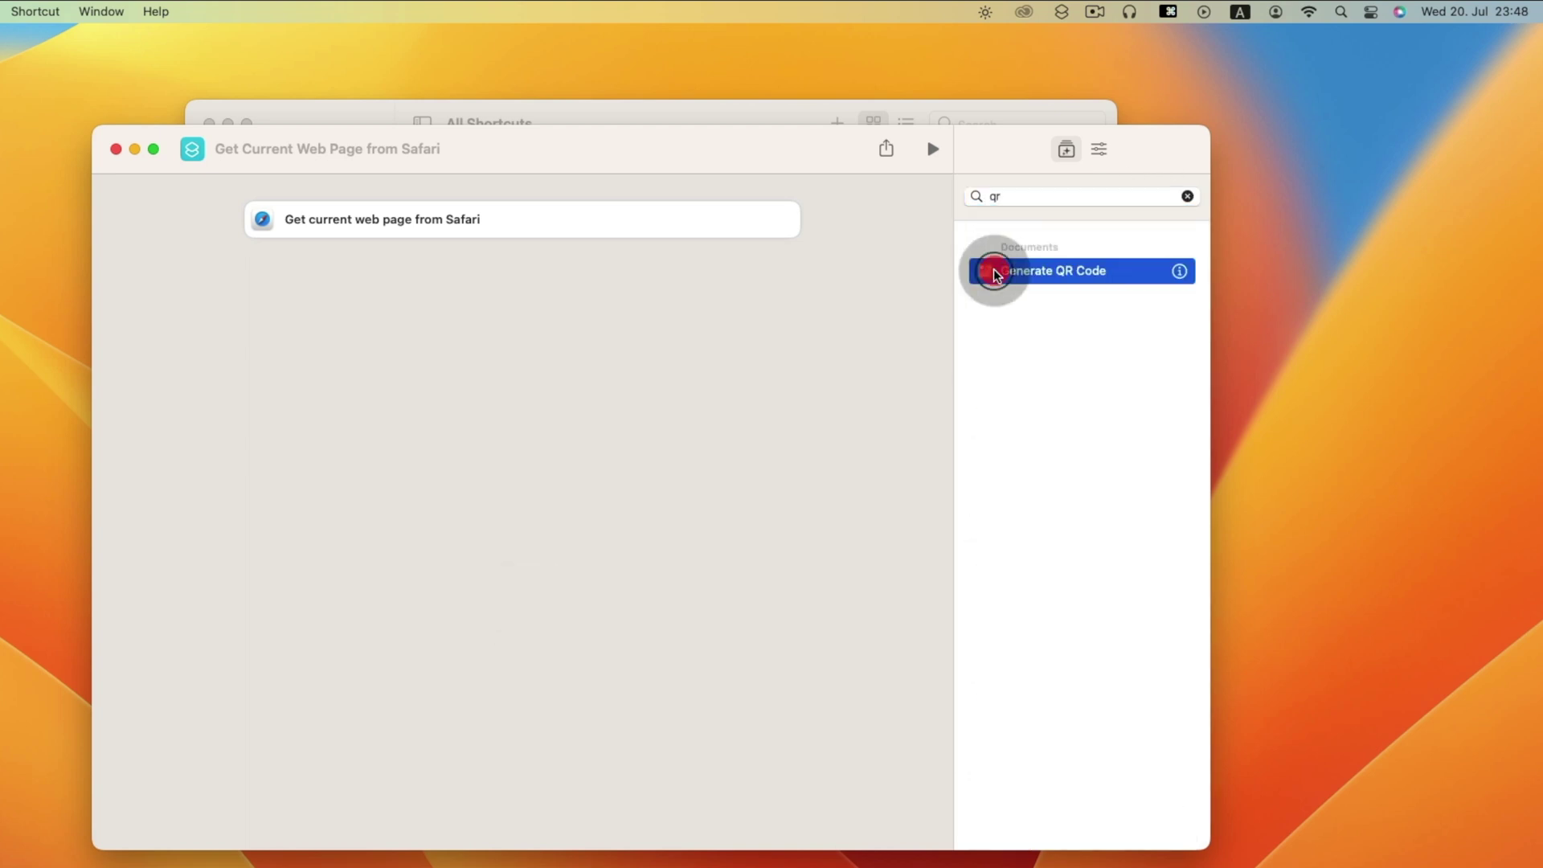
pyautogui.moveTo(995, 274); pyautogui.dragTo(426, 431)
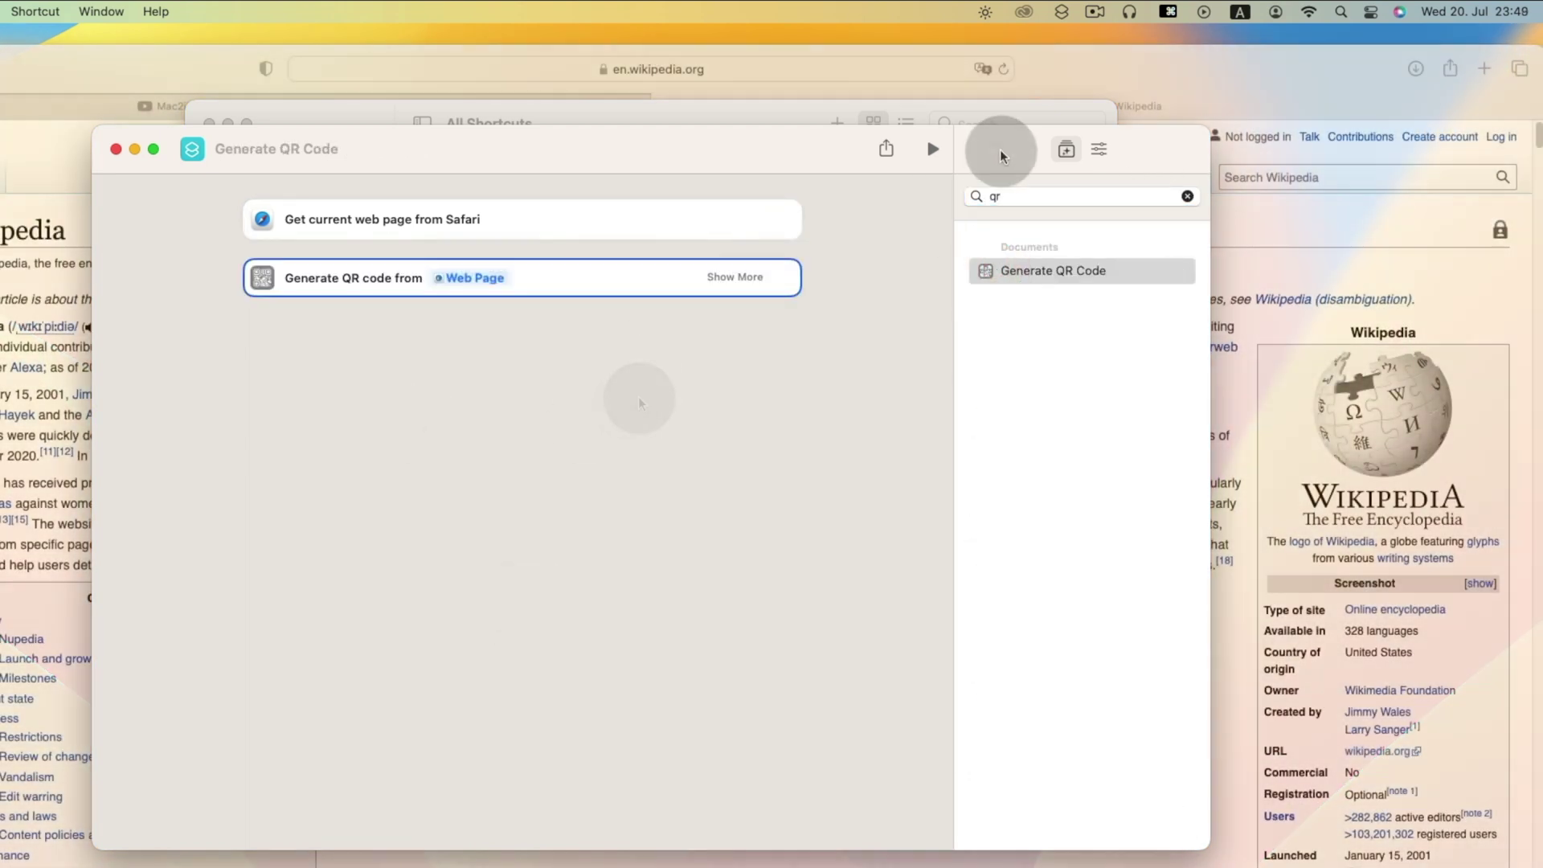
pyautogui.click(934, 151)
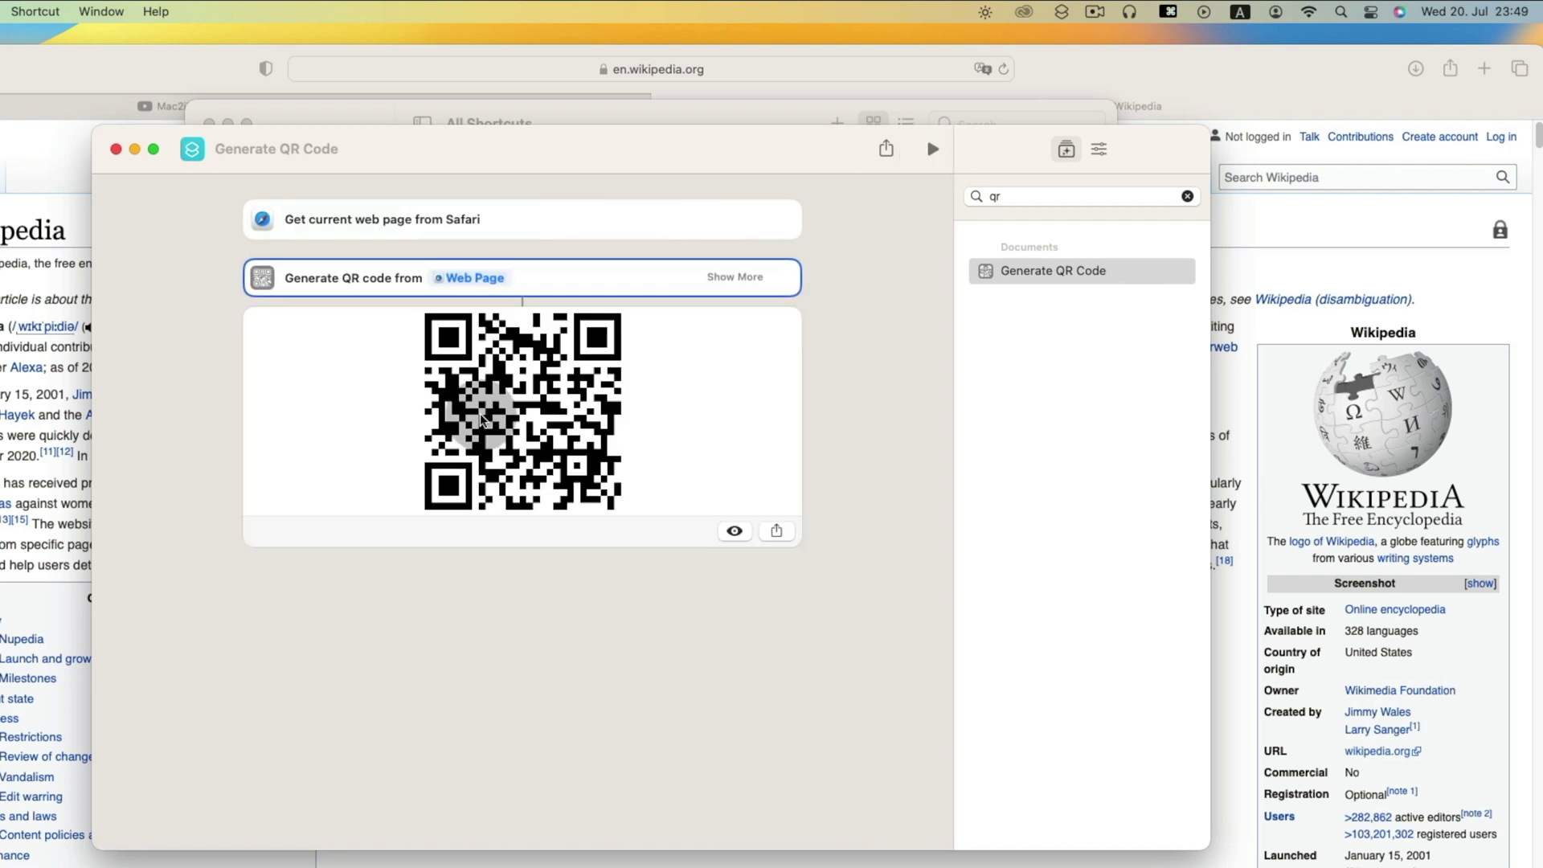
pyautogui.click(1187, 196)
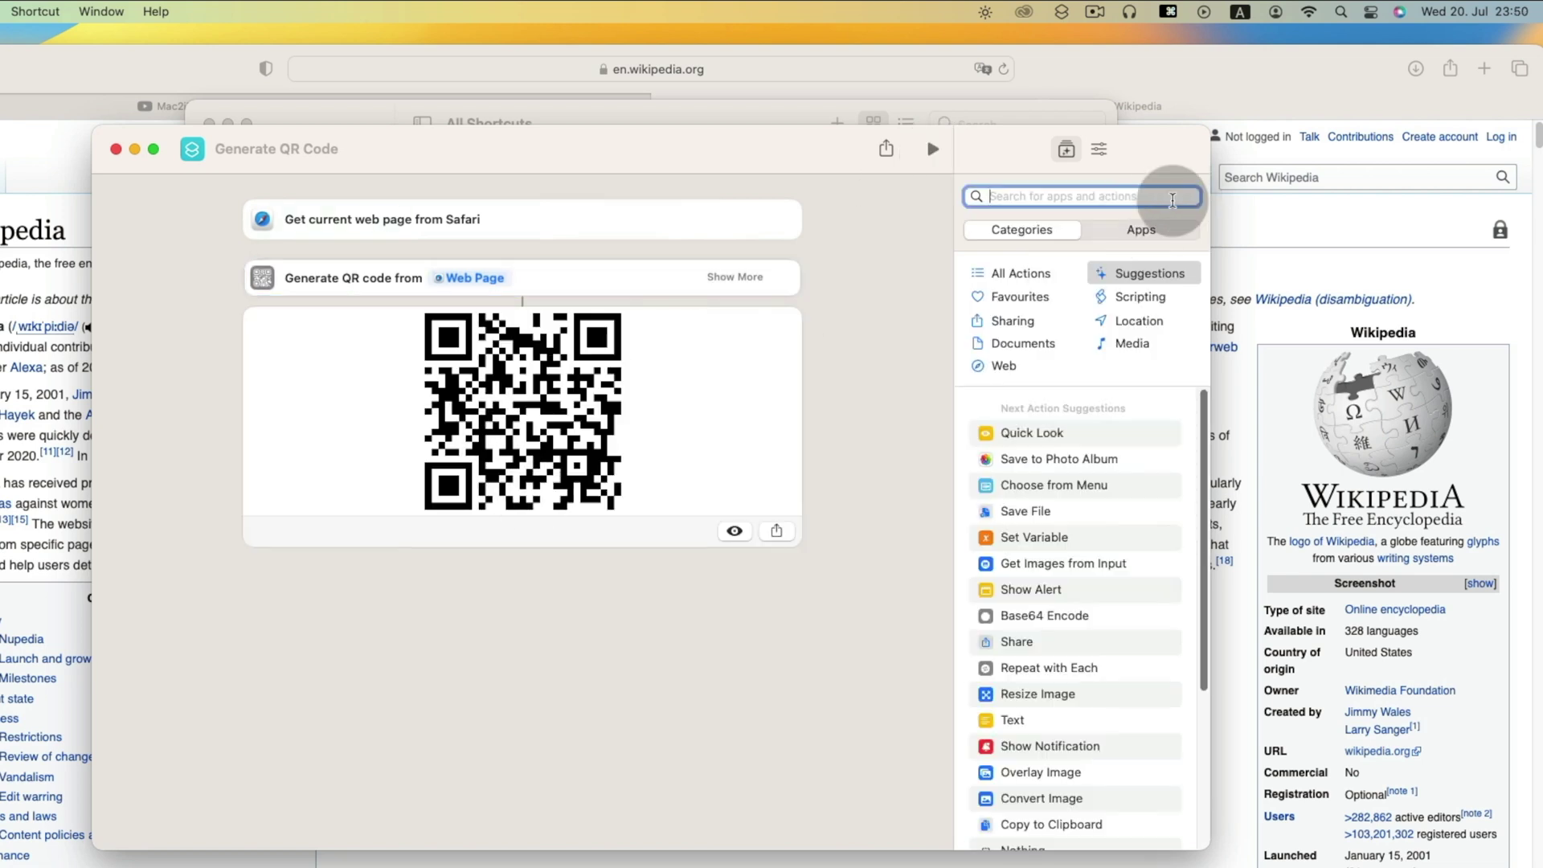
# Add a Quick Look action to show the QR code, test-run it, and close the preview
pyautogui.write('quick')
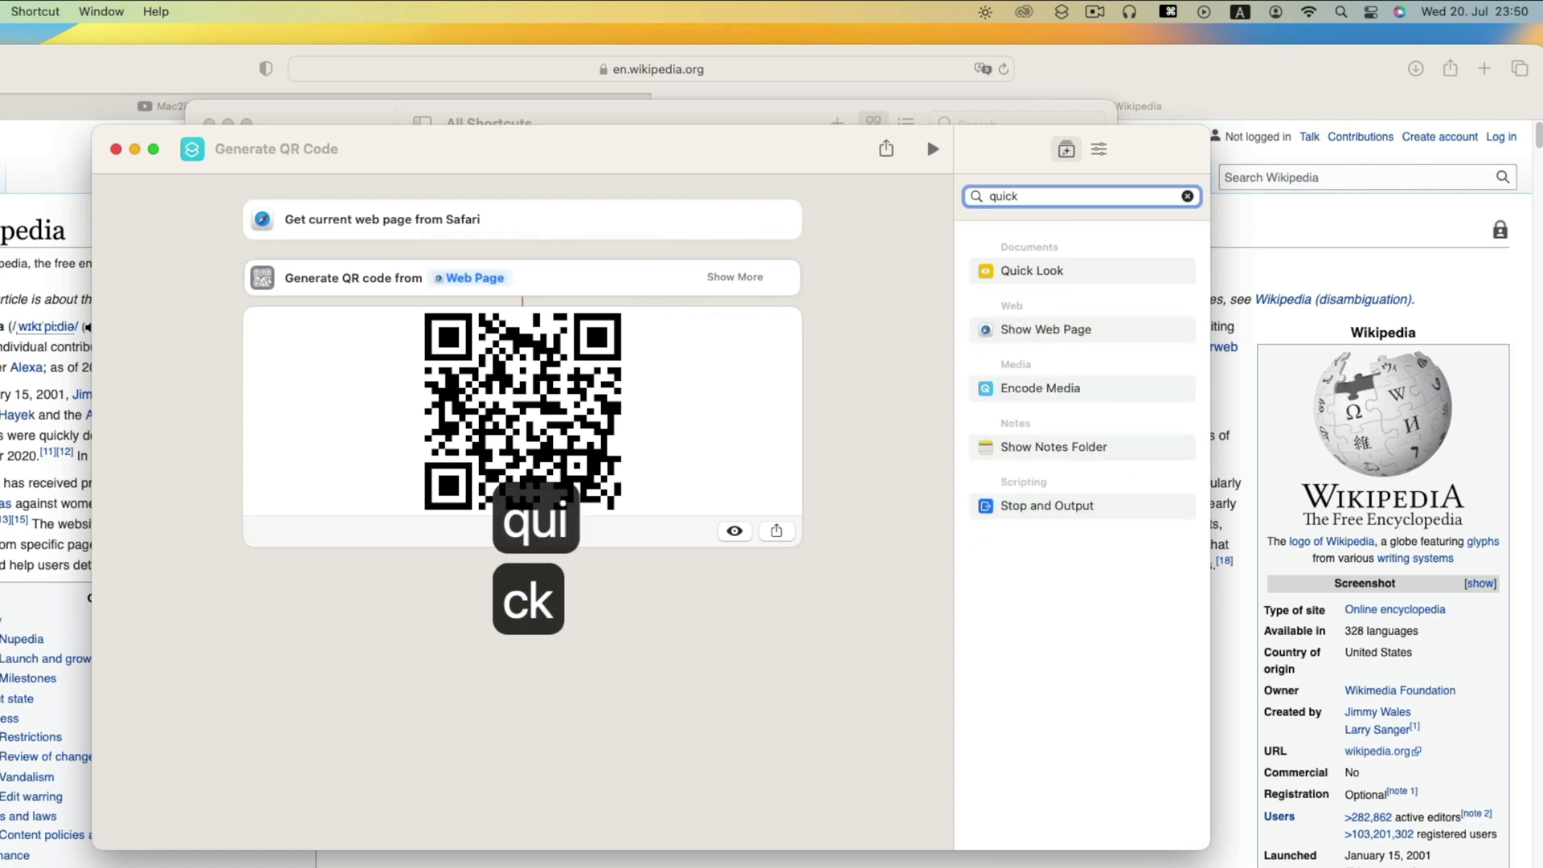
pyautogui.click(1089, 271)
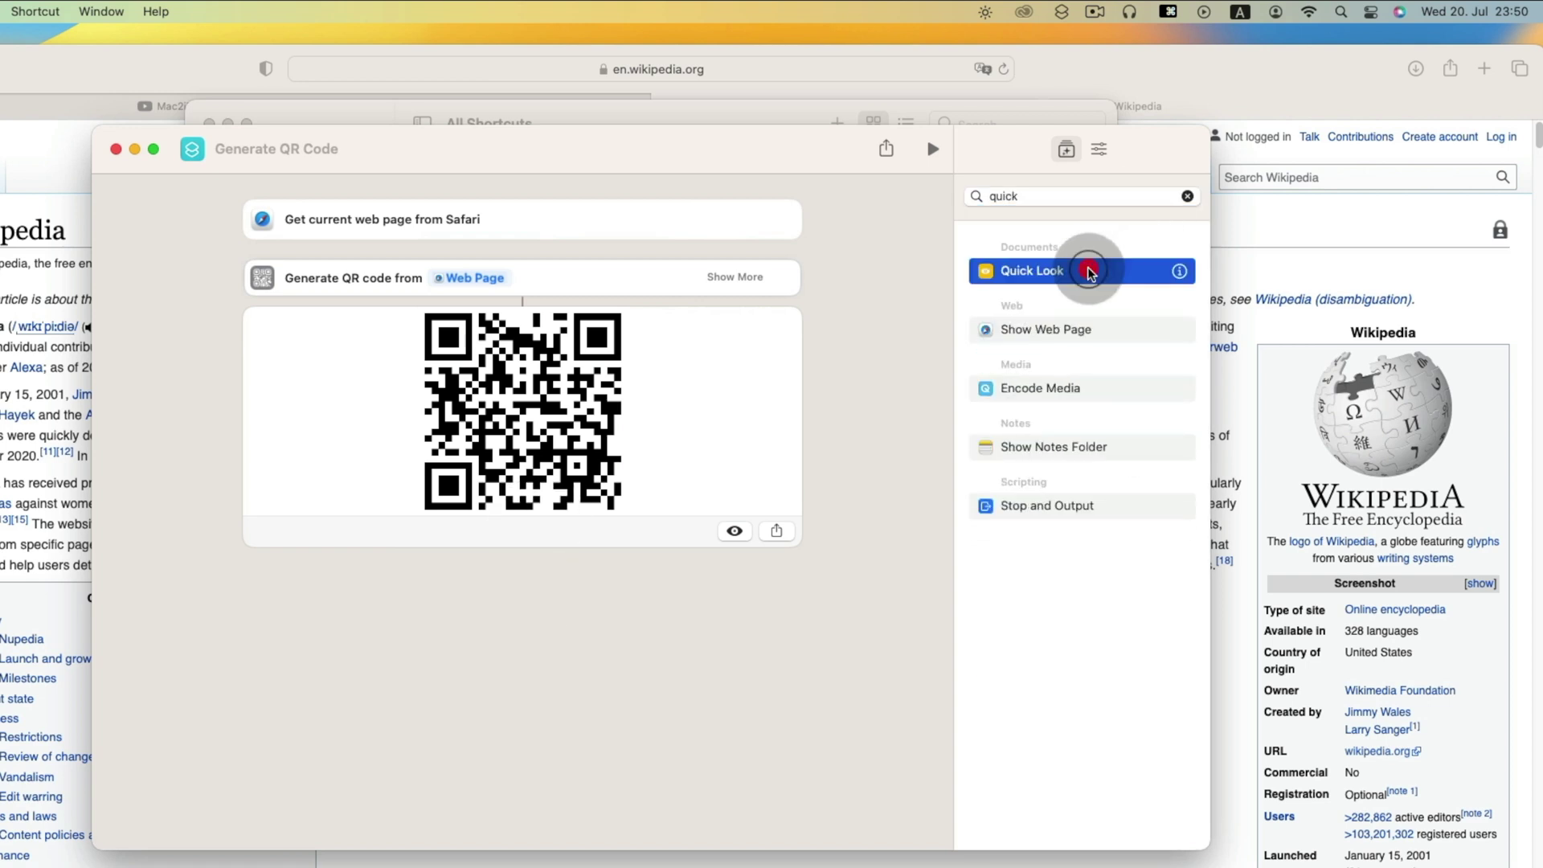
pyautogui.doubleClick(1088, 271)
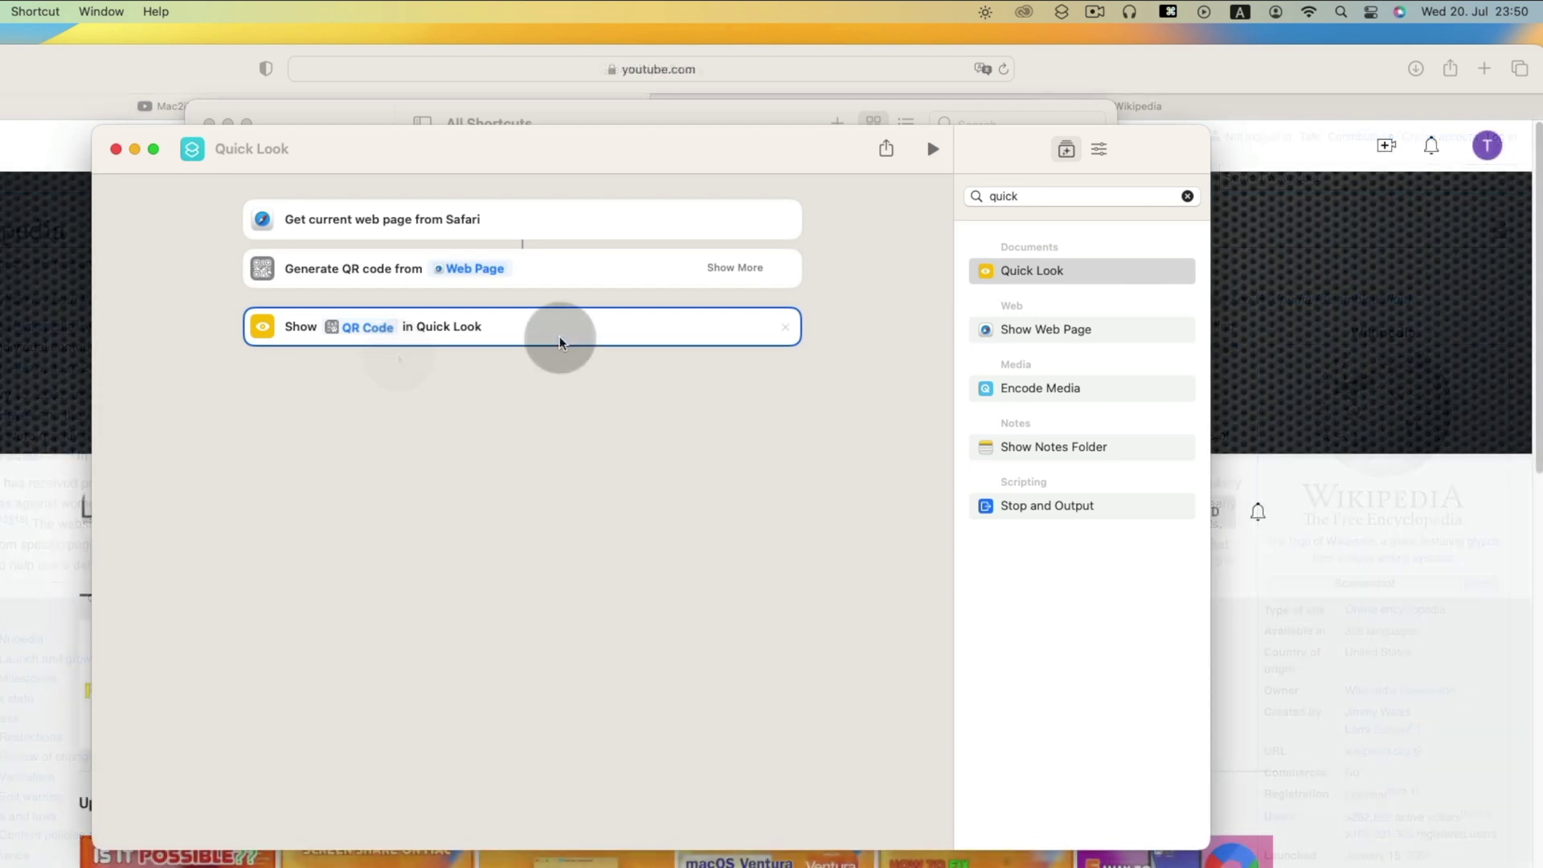
pyautogui.click(933, 149)
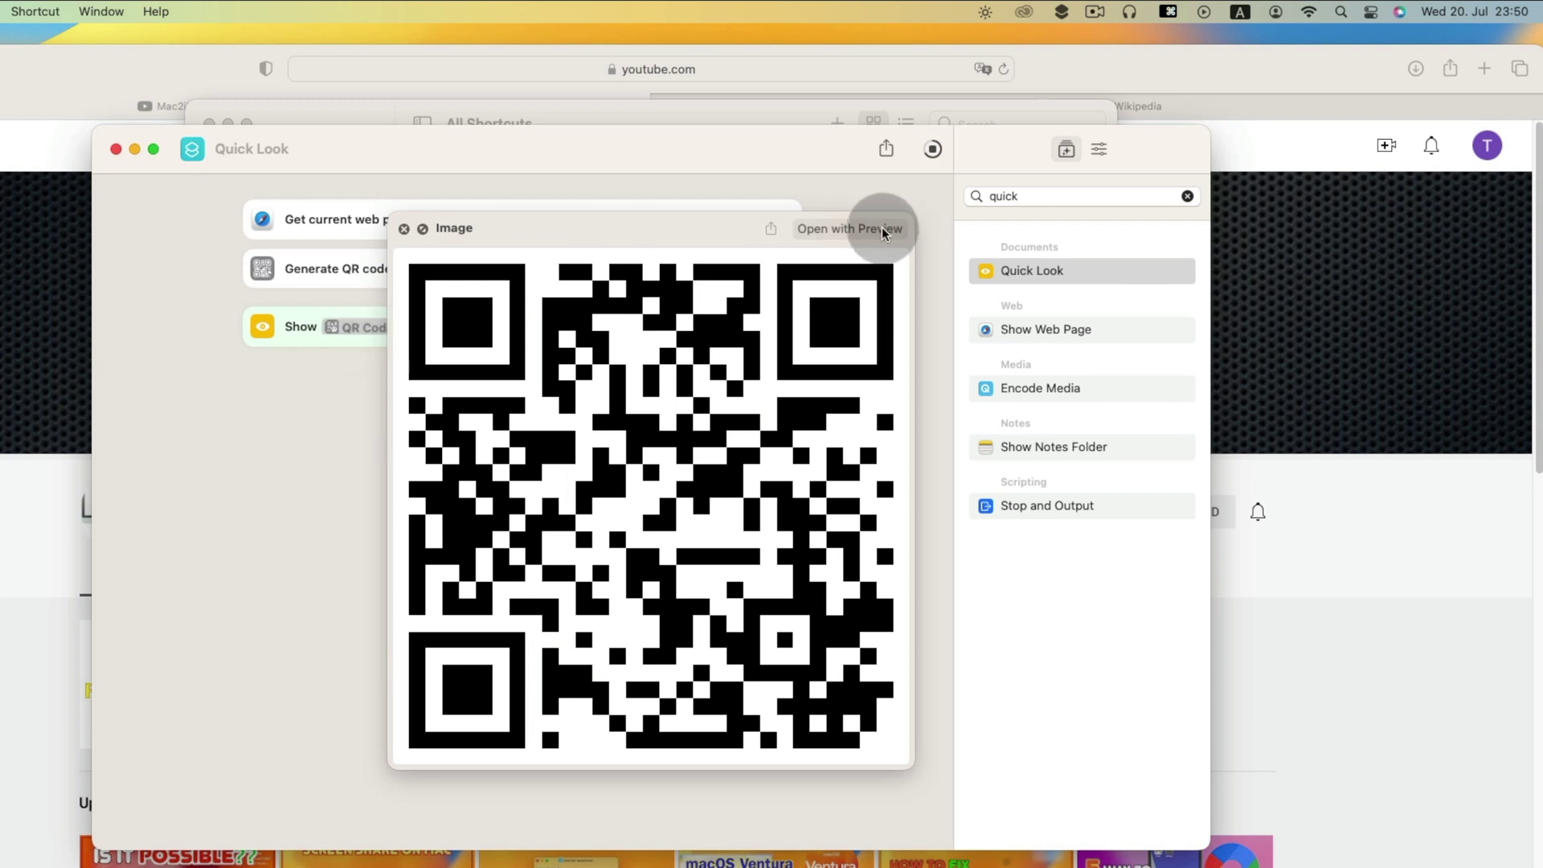
pyautogui.click(770, 229)
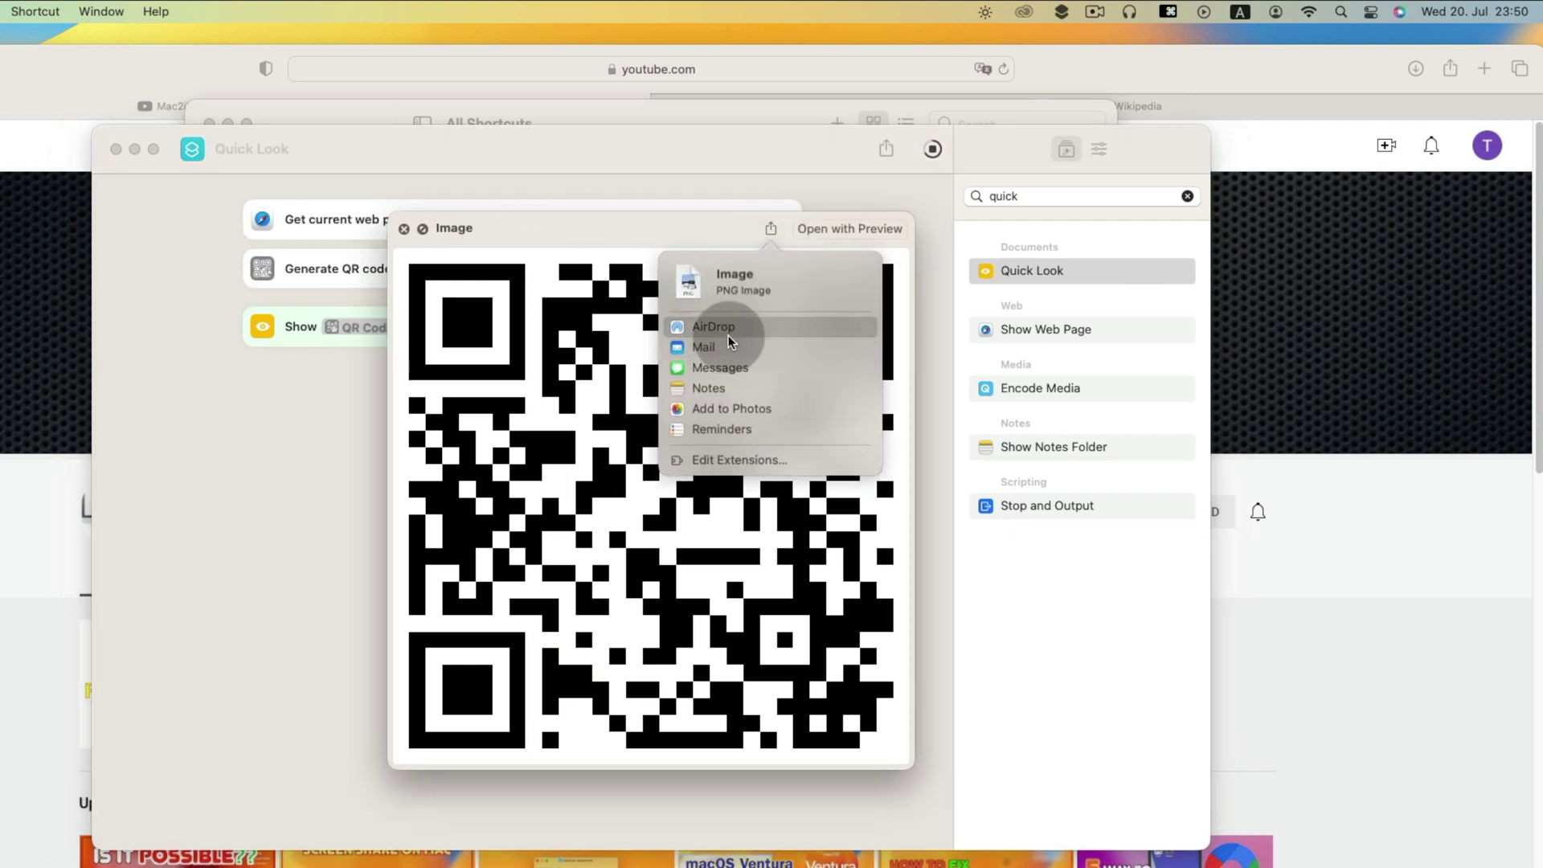
pyautogui.click(738, 408)
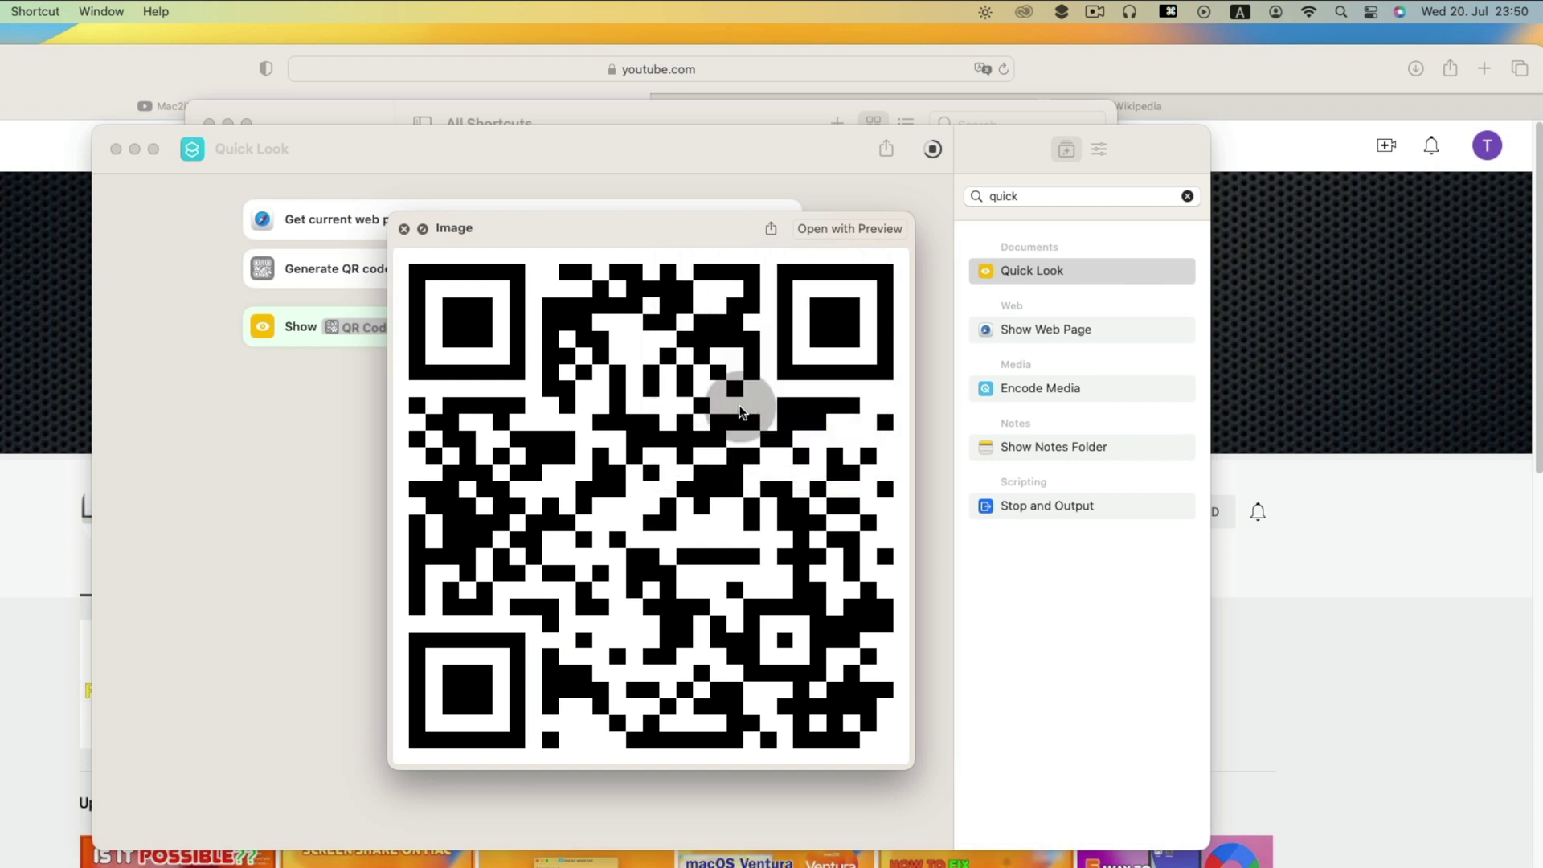
pyautogui.click(404, 229)
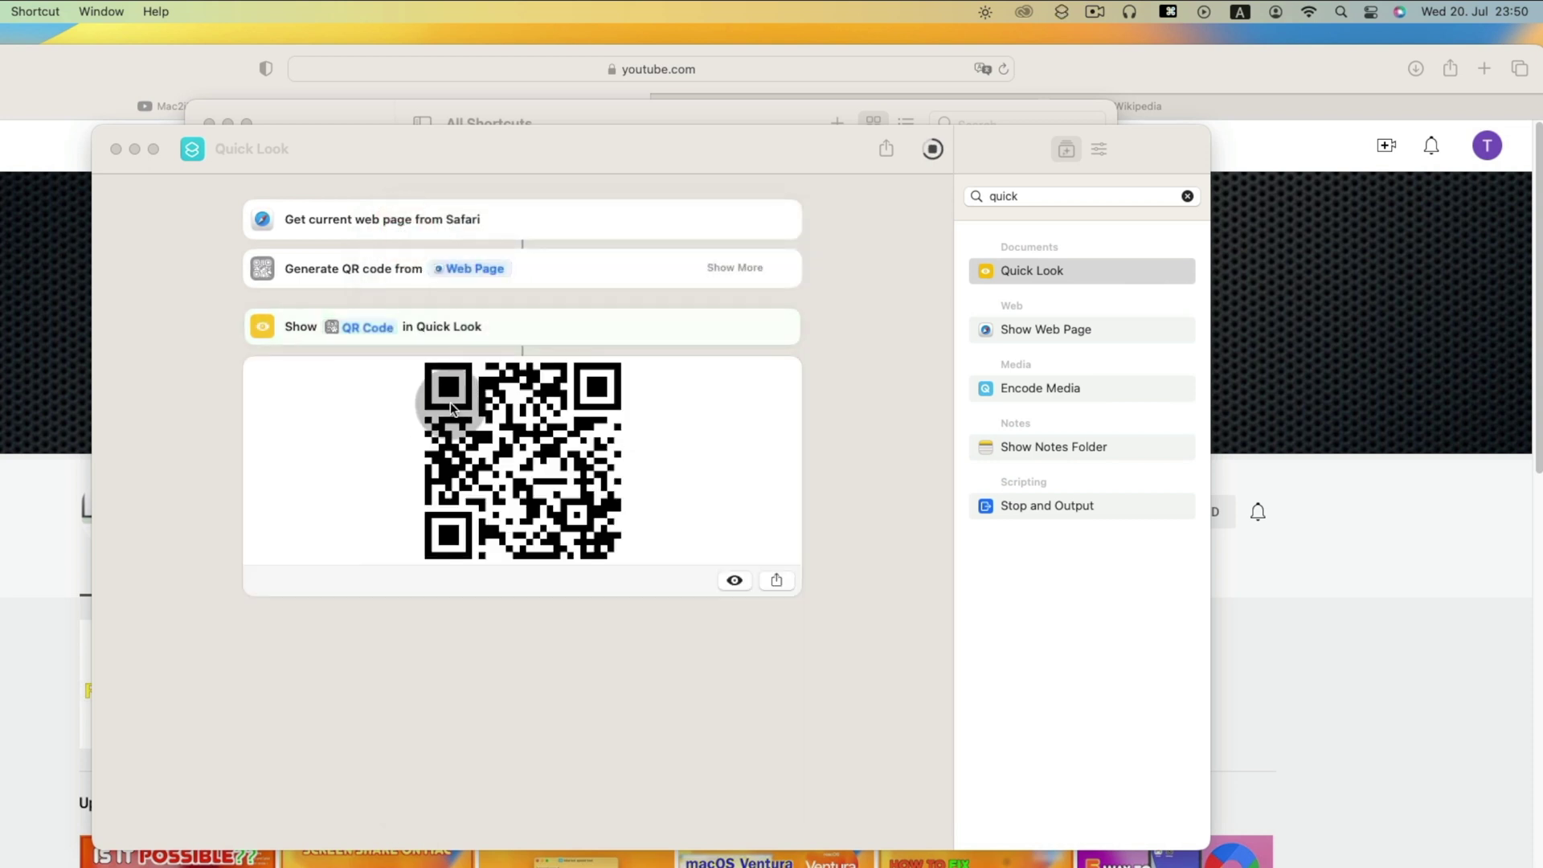
# Add a Save File action after Quick Look and expand its extra options
pyautogui.click(1187, 196)
pyautogui.write('save')
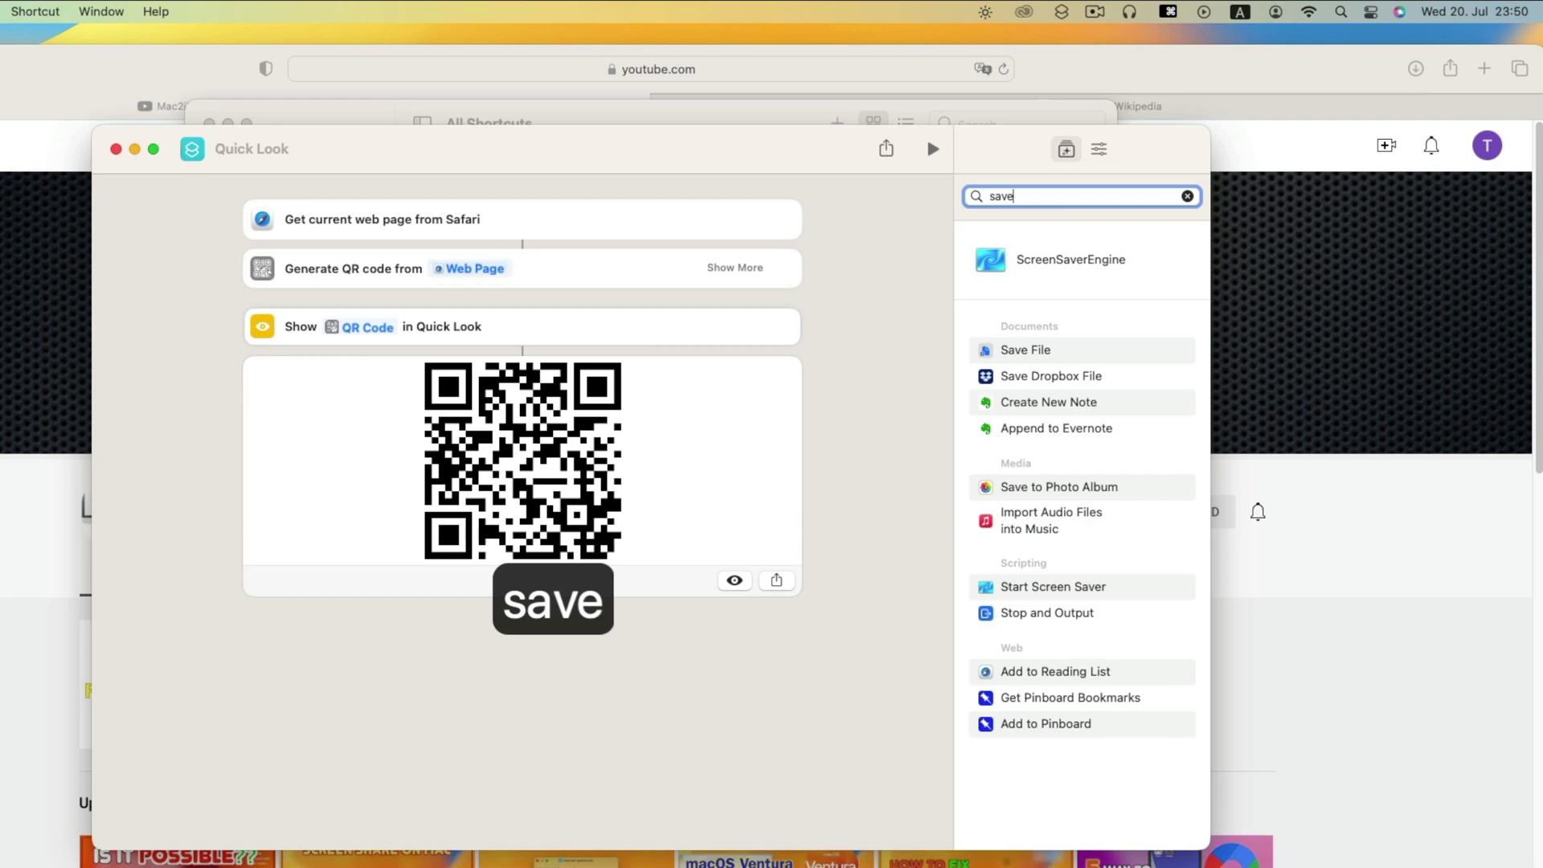
pyautogui.moveTo(1054, 346); pyautogui.dragTo(456, 430)
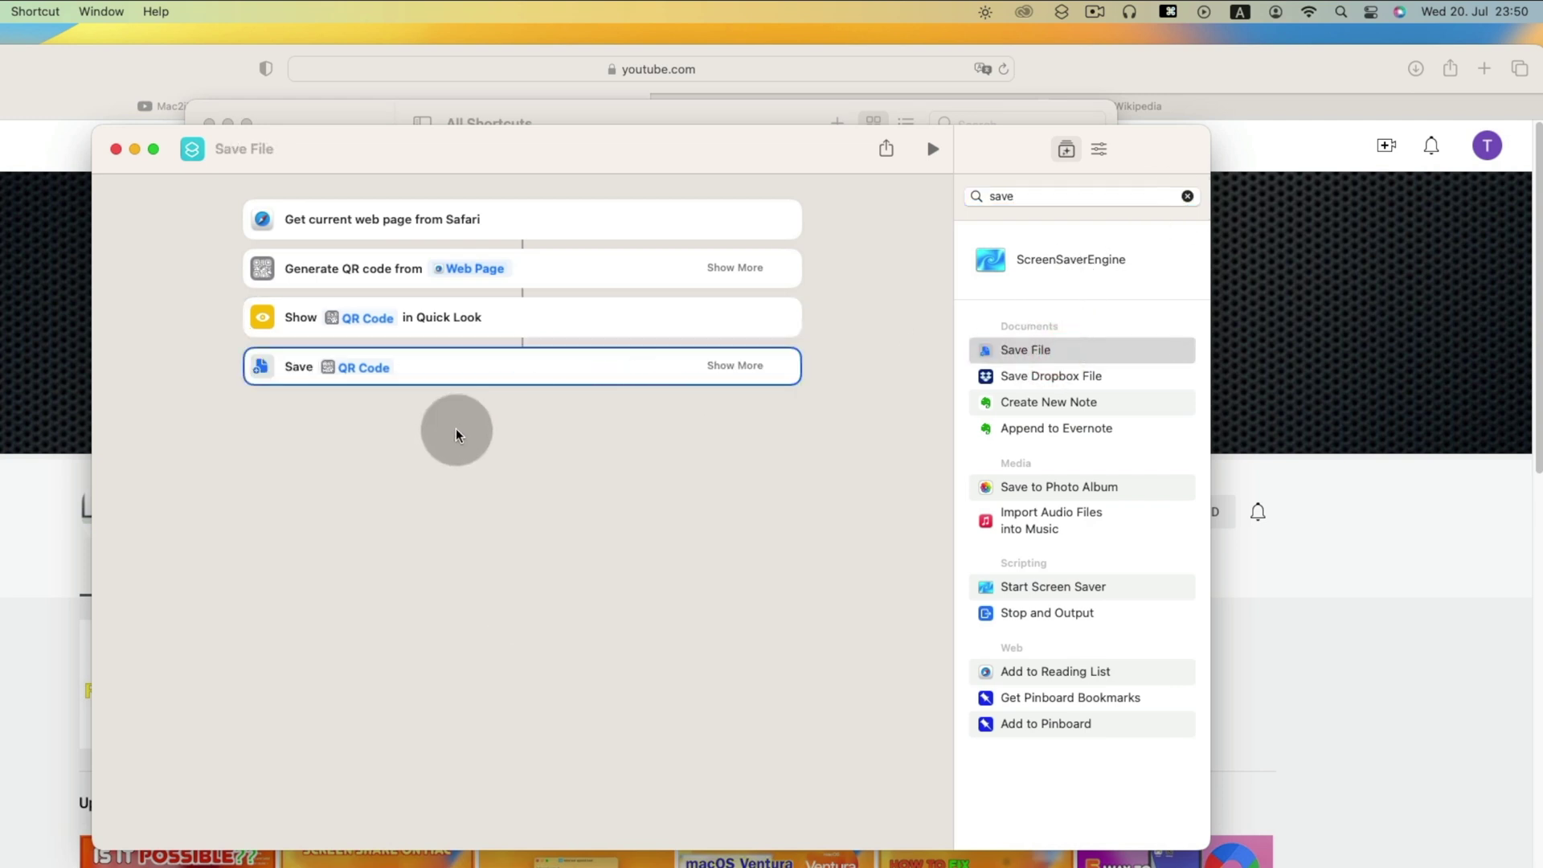
pyautogui.click(738, 367)
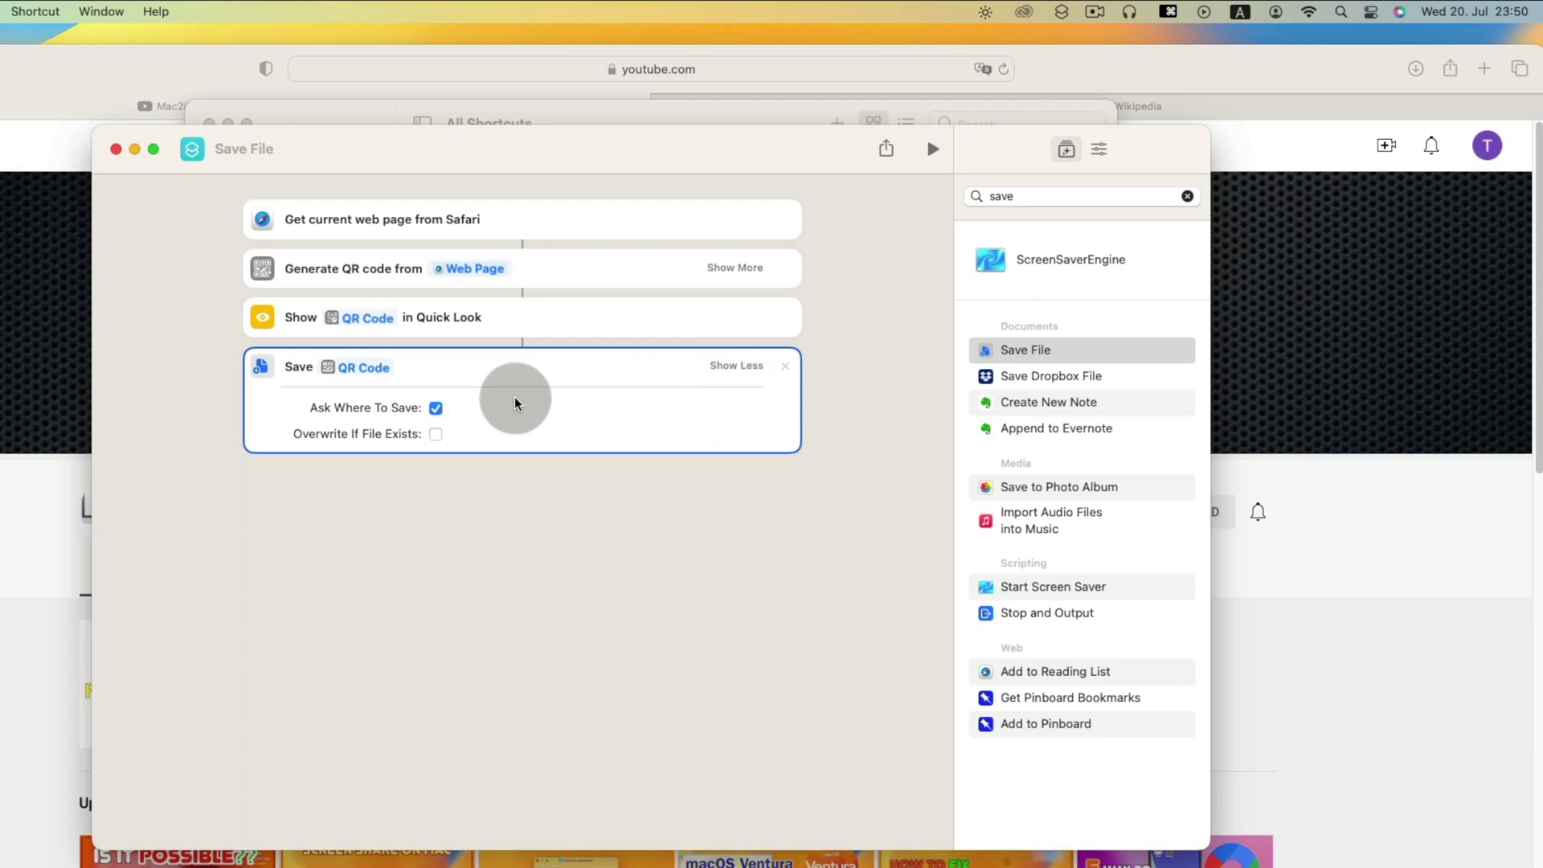
# Turn off Ask Where To Save and set the save folder to Desktop
pyautogui.click(435, 408)
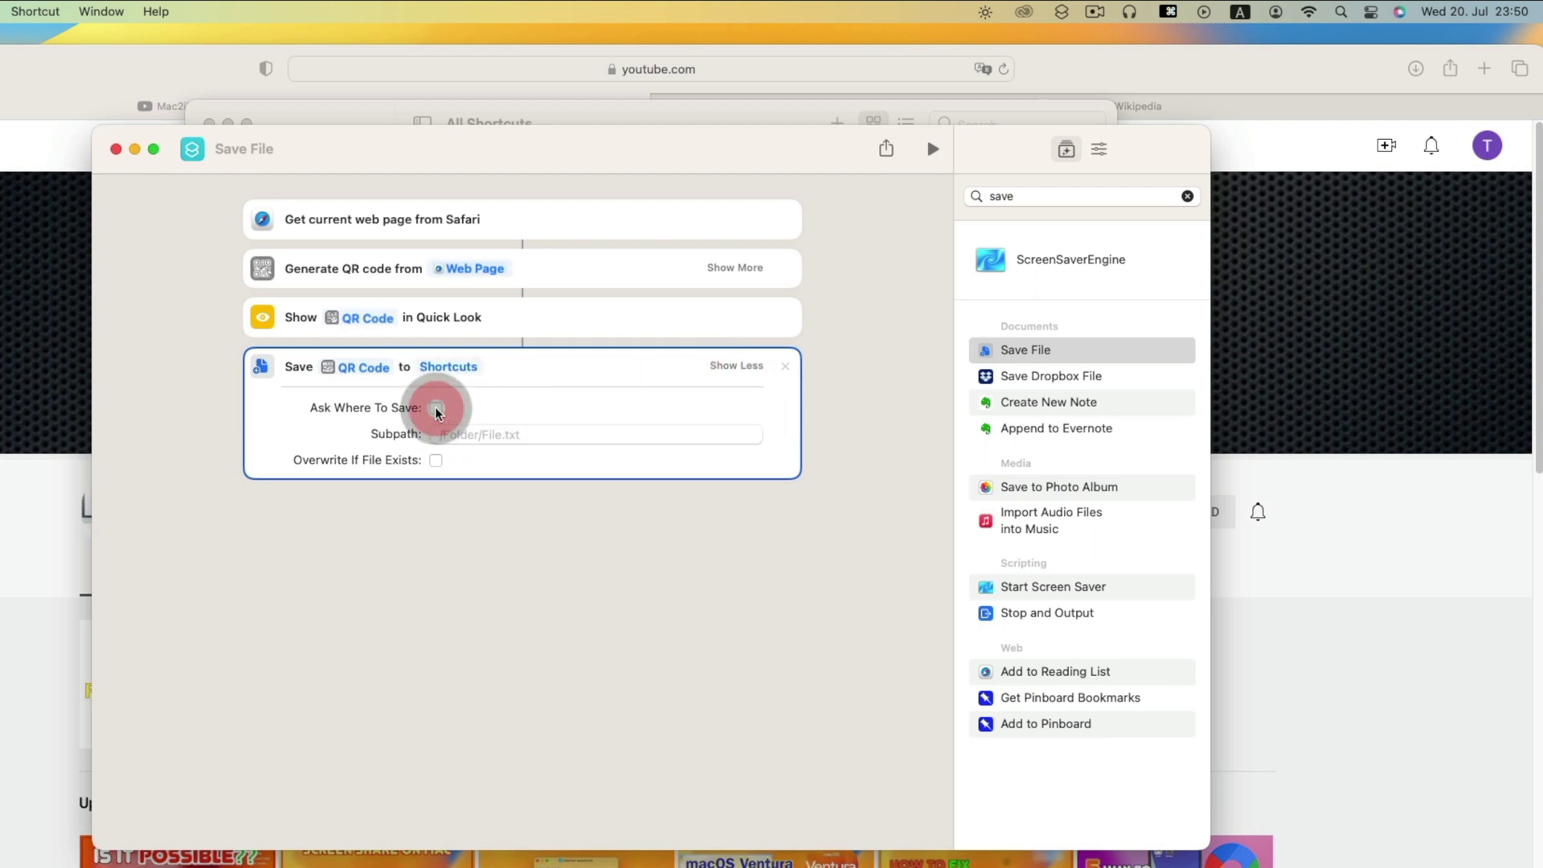
pyautogui.click(447, 368)
pyautogui.click(375, 391)
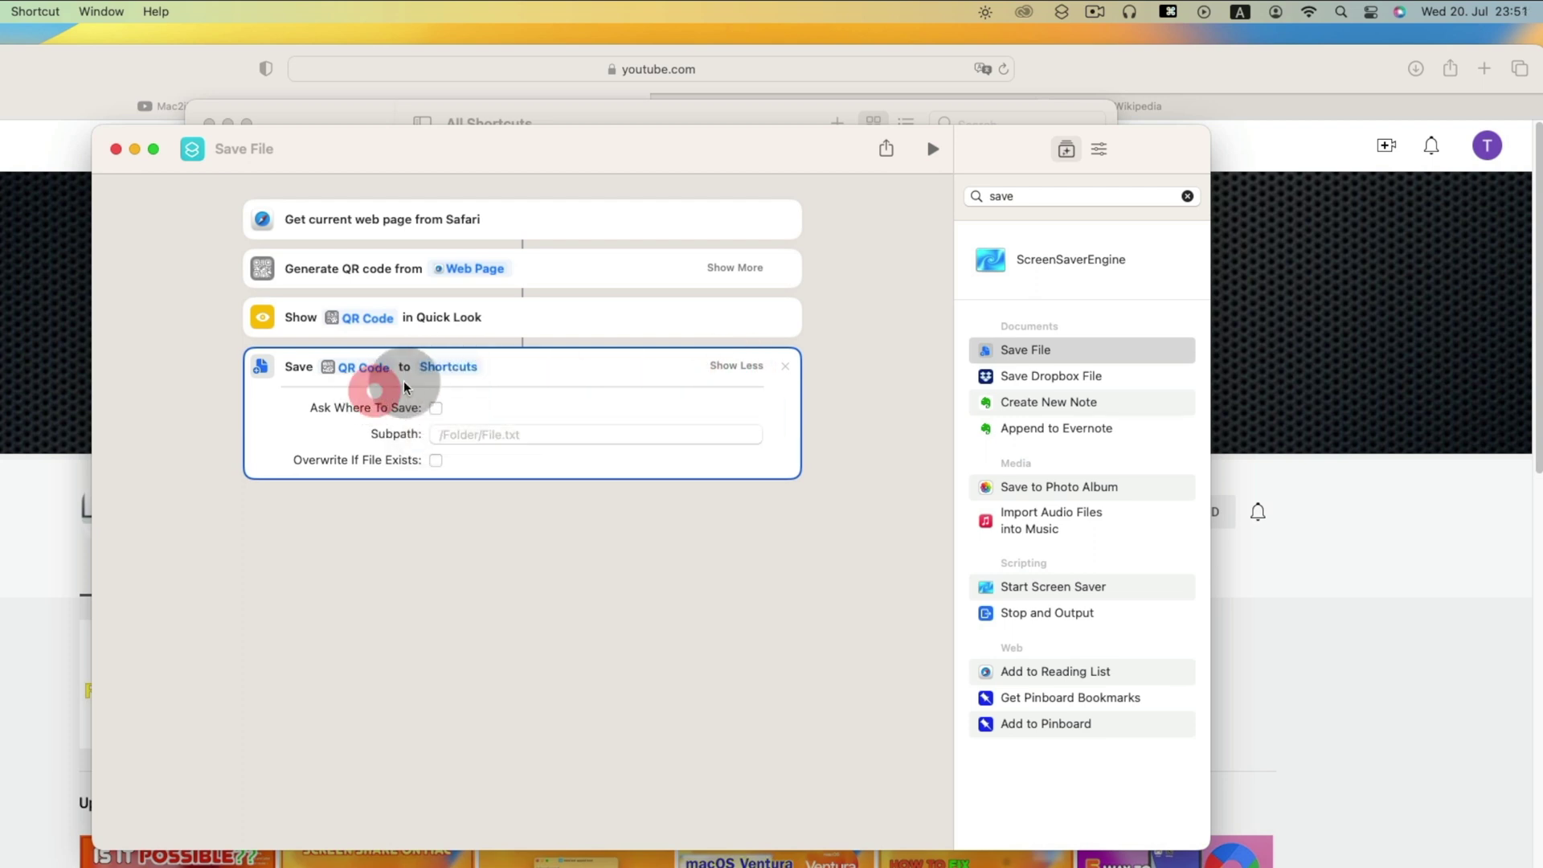
pyautogui.click(438, 368)
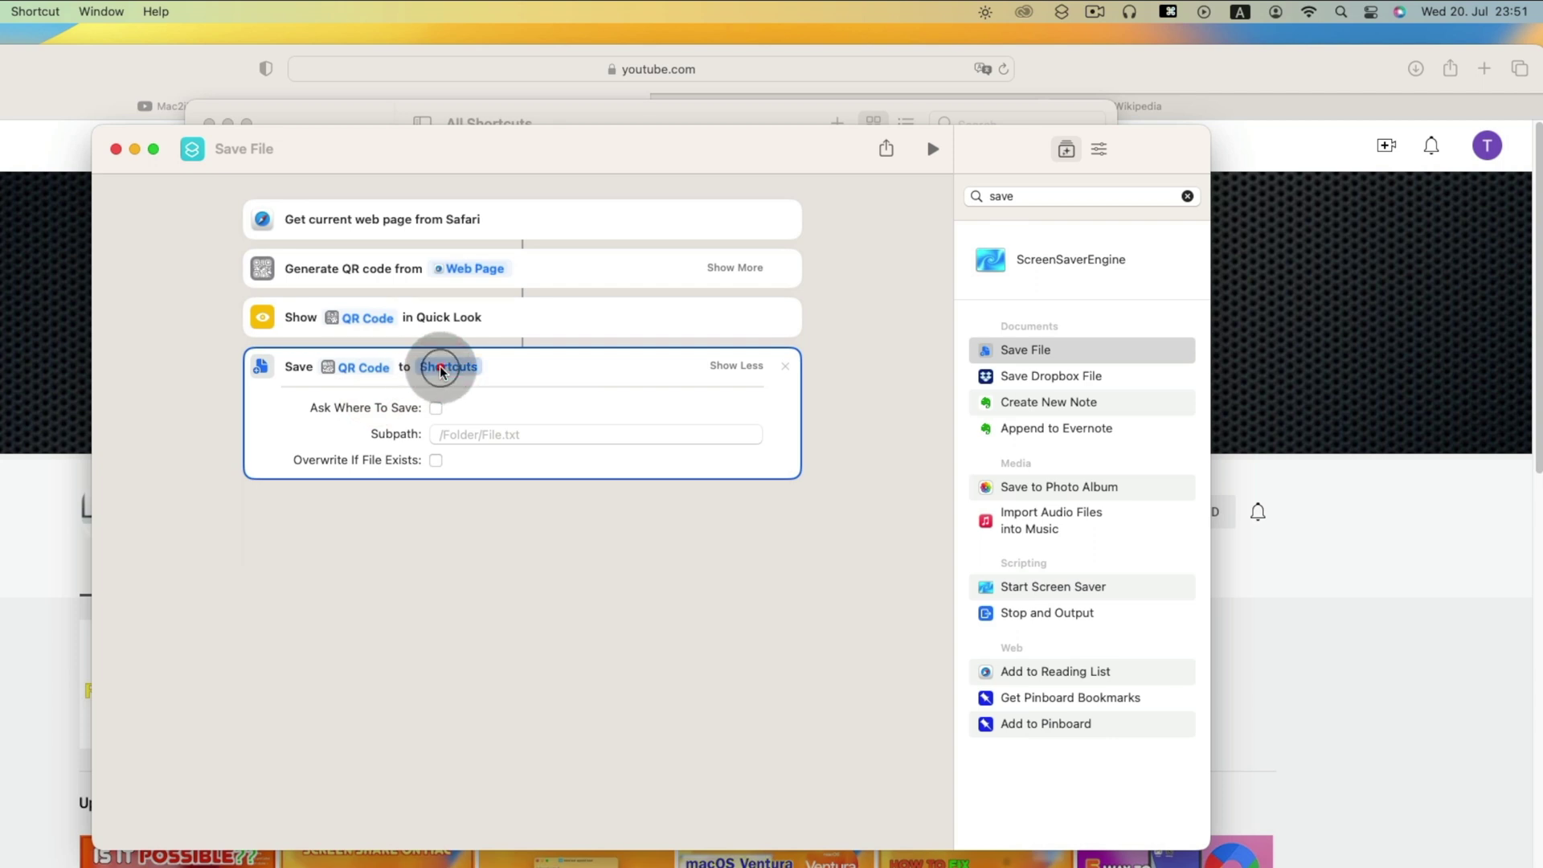
pyautogui.click(347, 251)
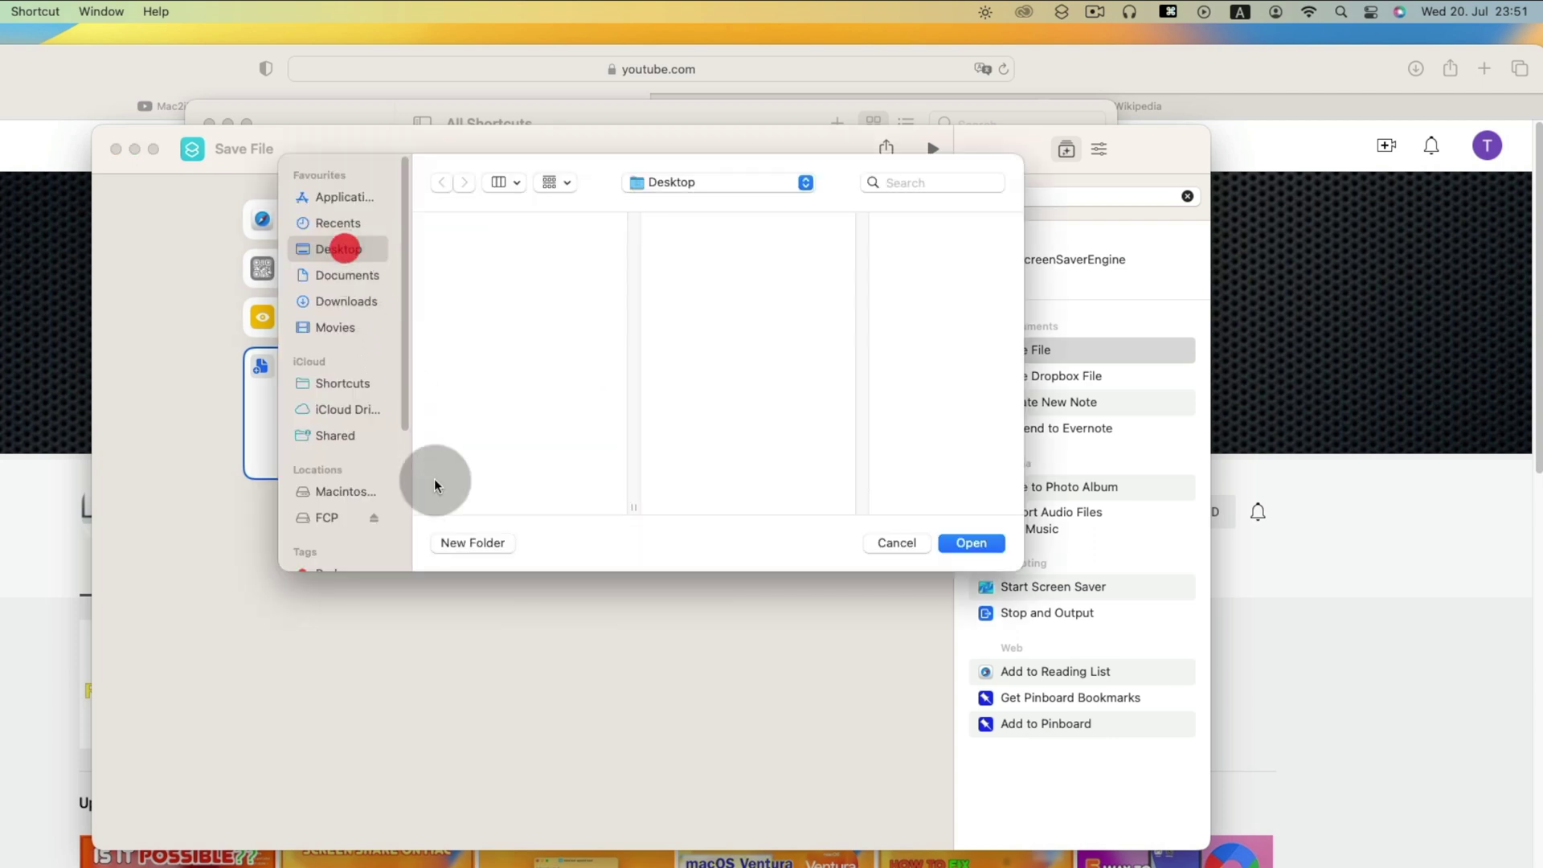
pyautogui.click(971, 543)
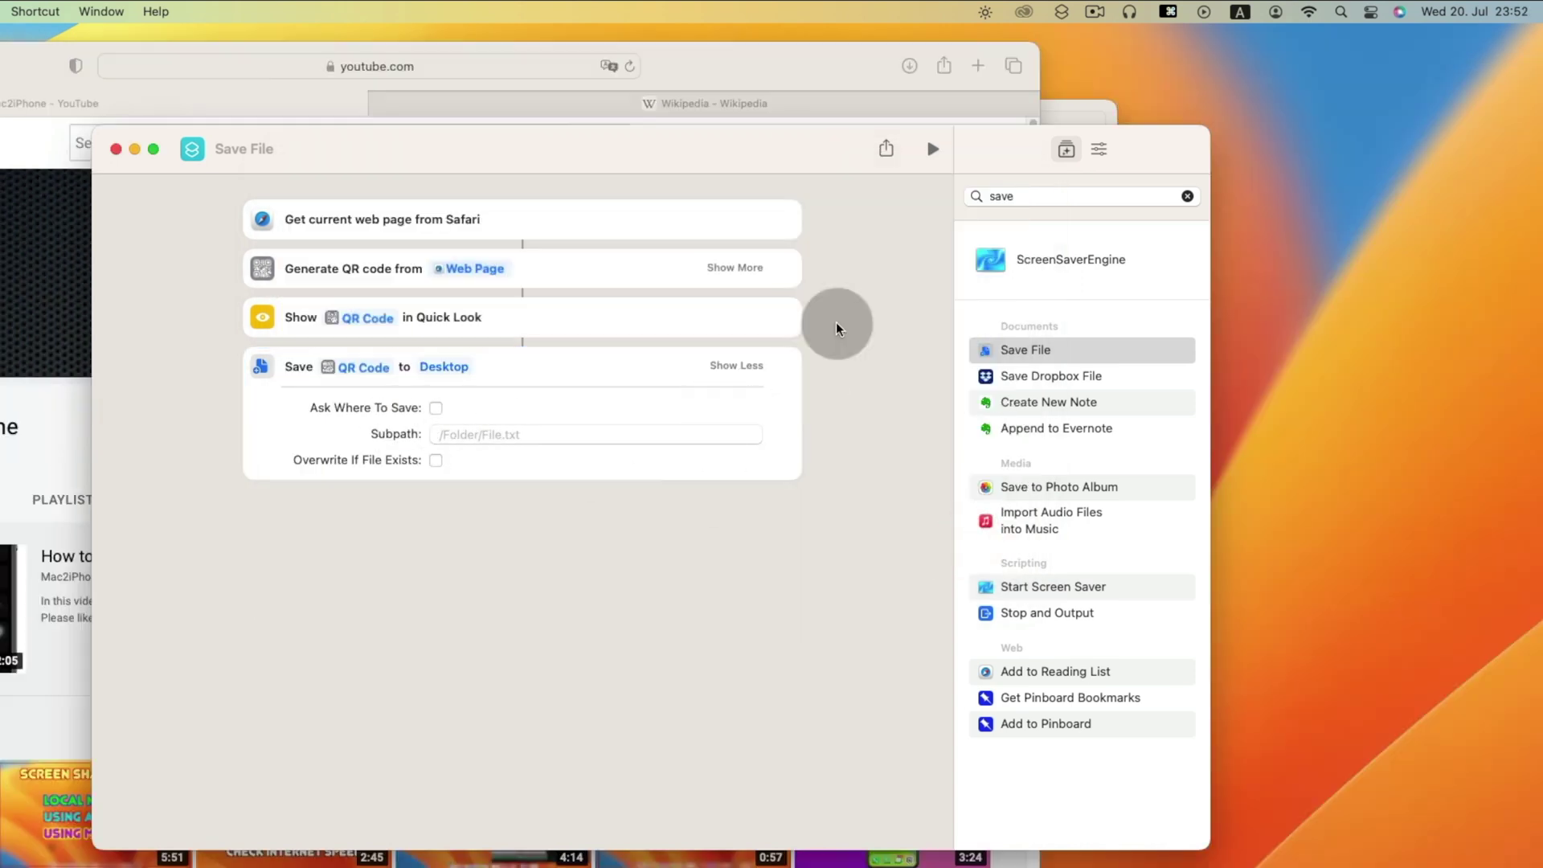
# Run the shortcut, always allow saving, and check Image.png on the Desktop
pyautogui.click(933, 149)
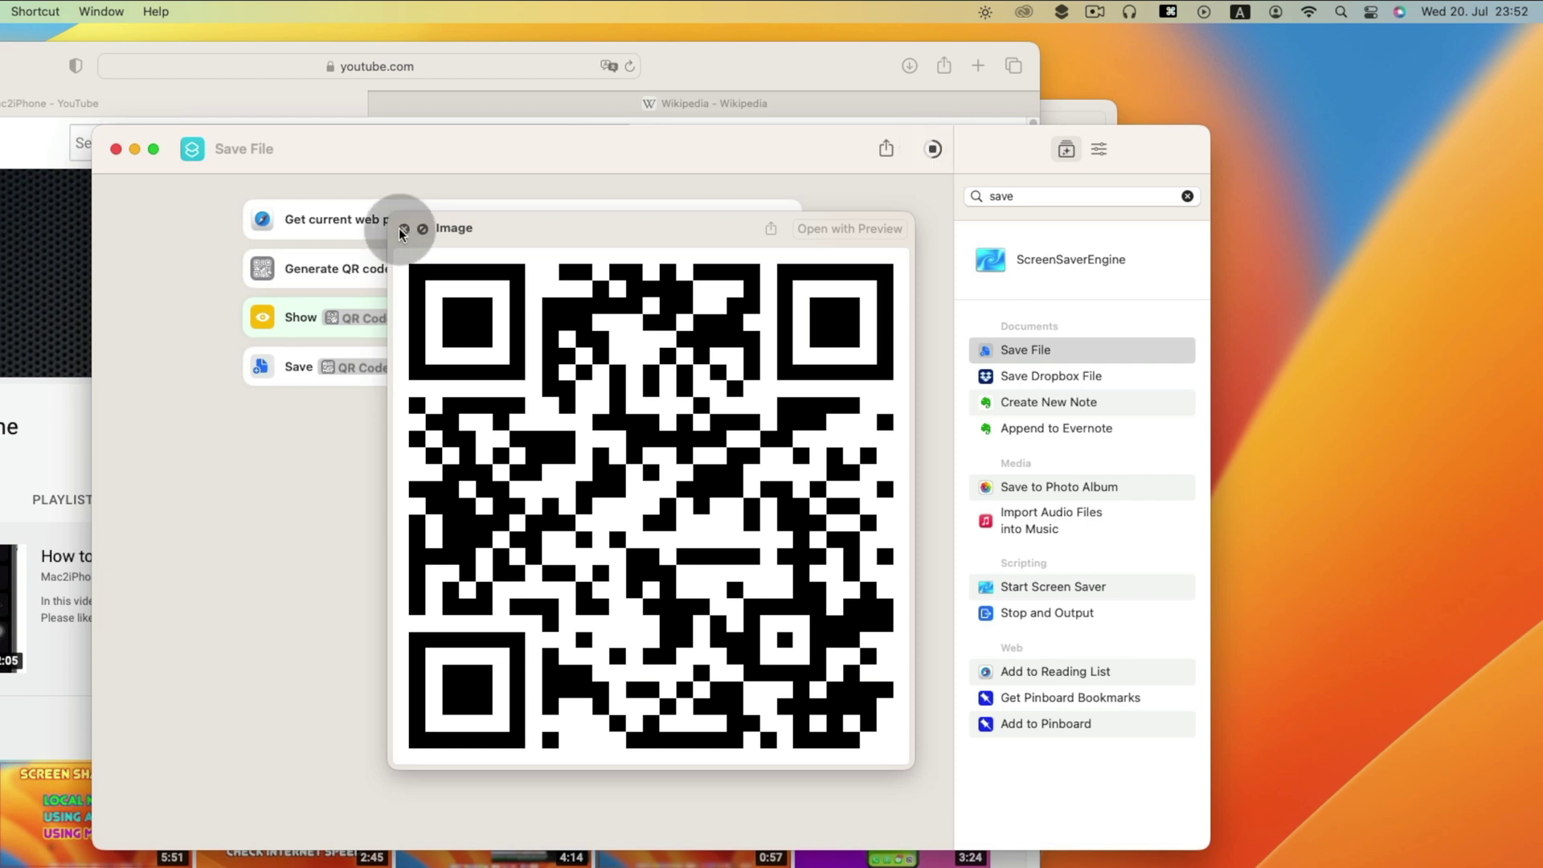
pyautogui.click(401, 230)
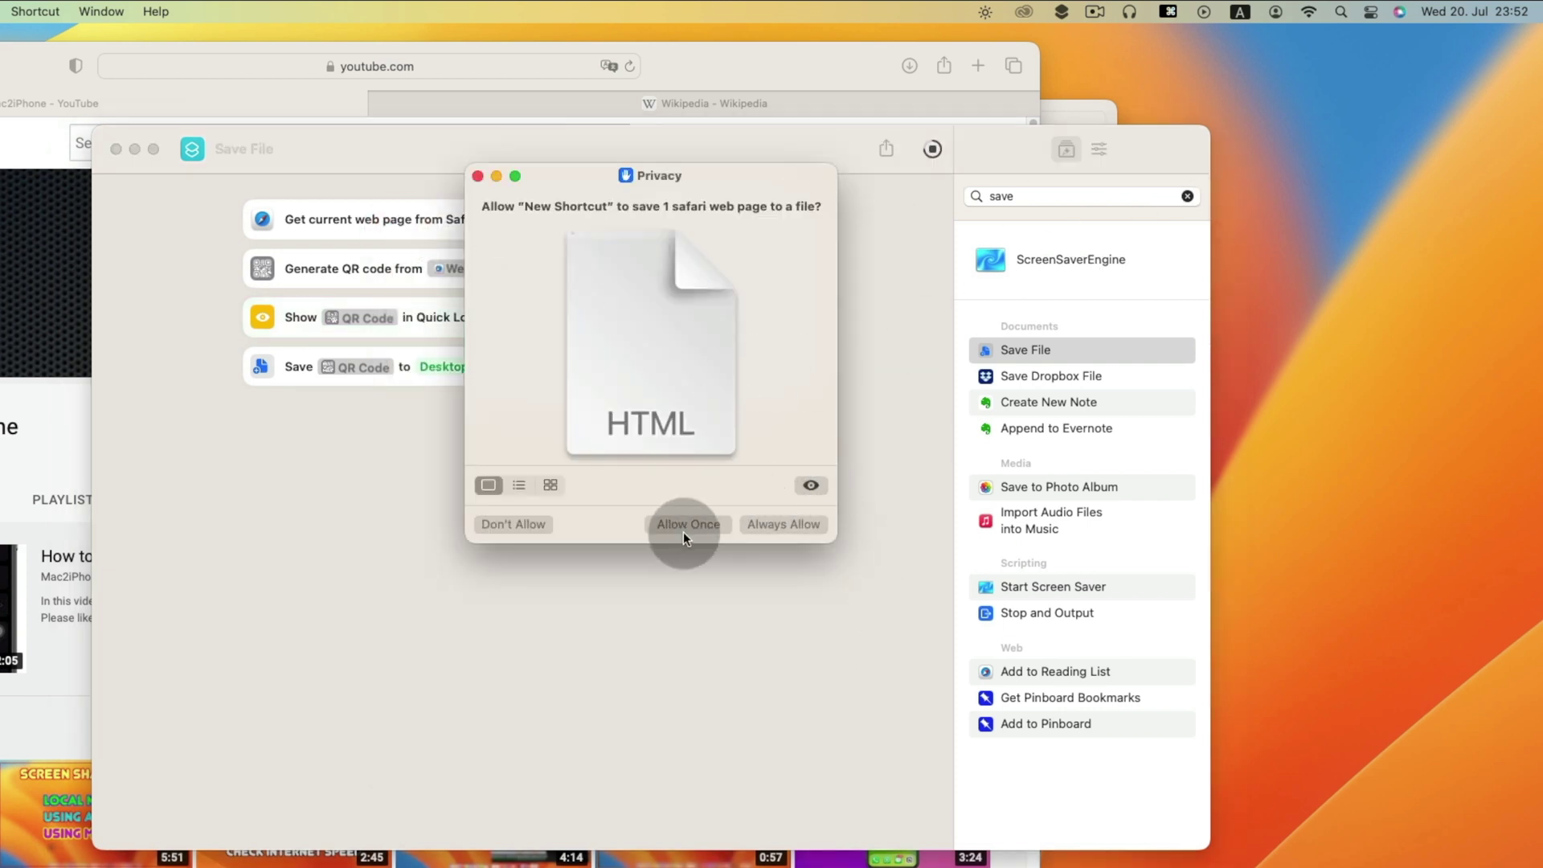
pyautogui.click(789, 525)
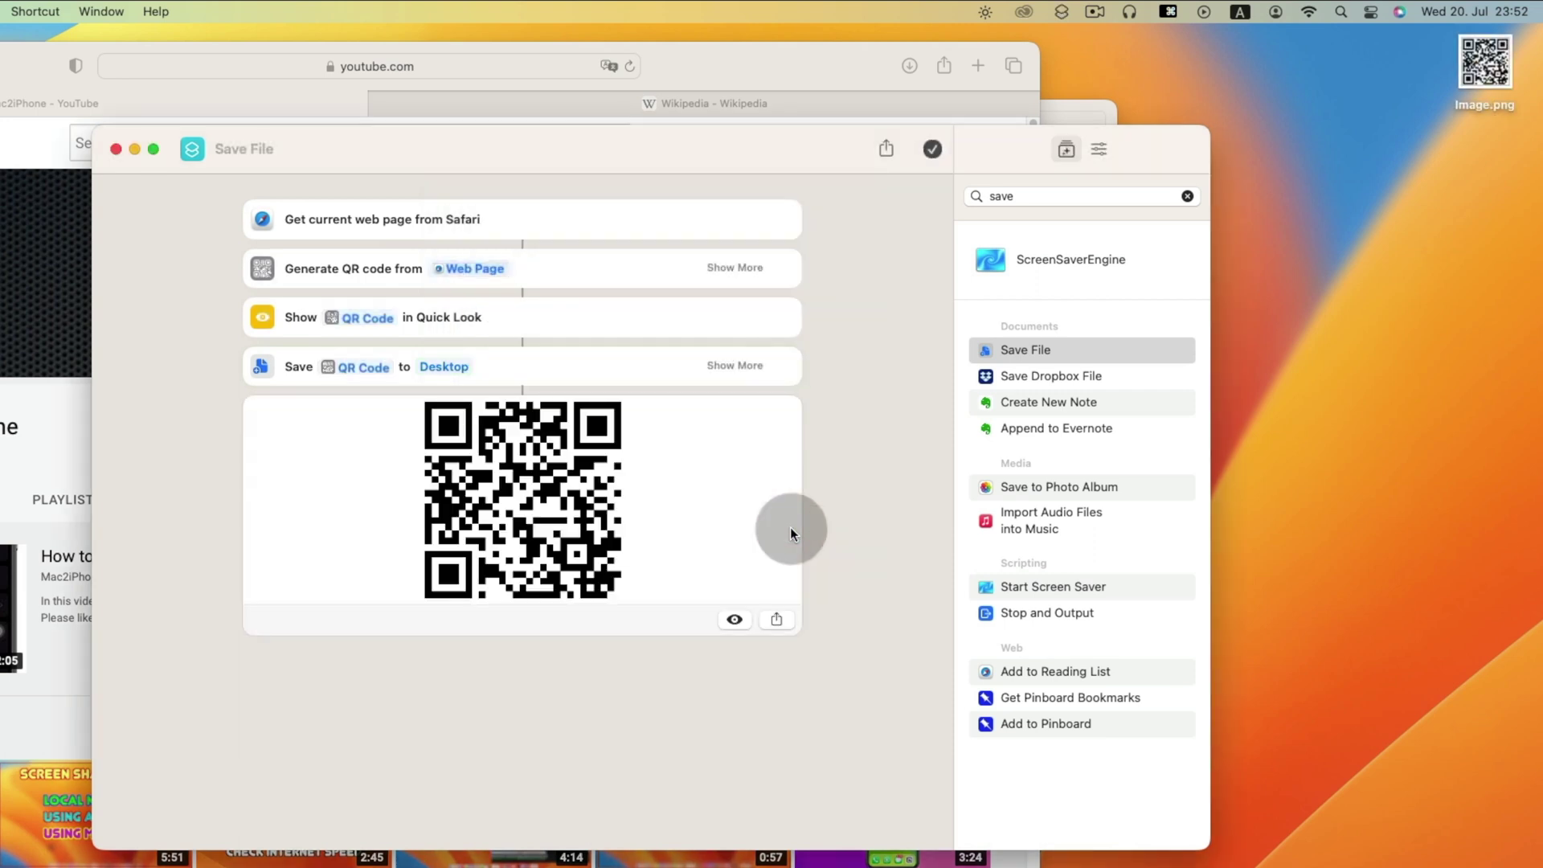
pyautogui.click(1481, 95)
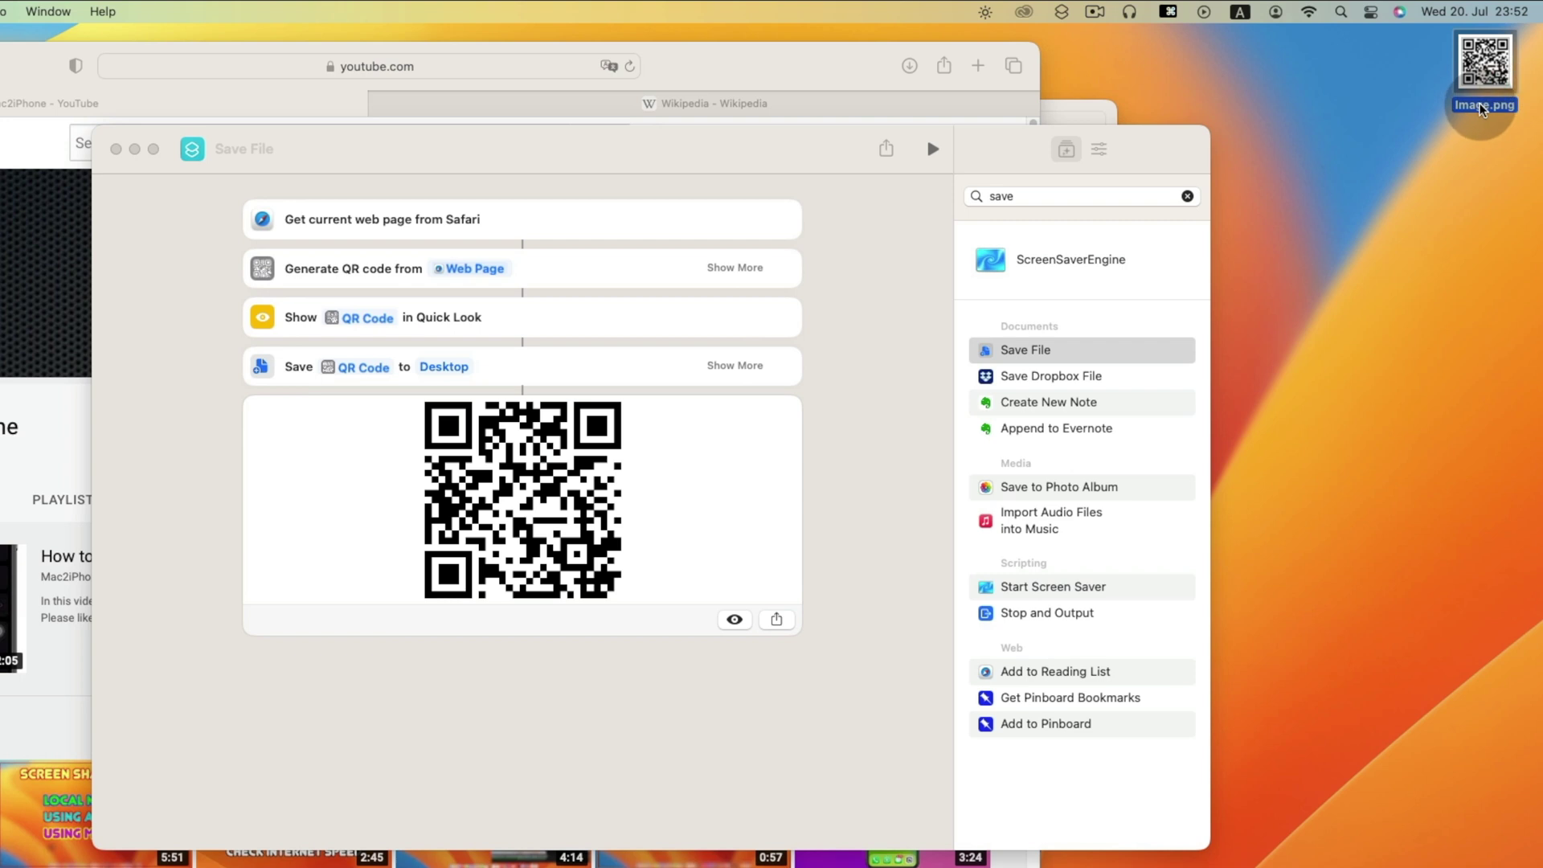
# Insert Get Details of Safari Web Page as the second action, retrieving the page Name
pyautogui.click(1077, 197)
pyautogui.write('get')
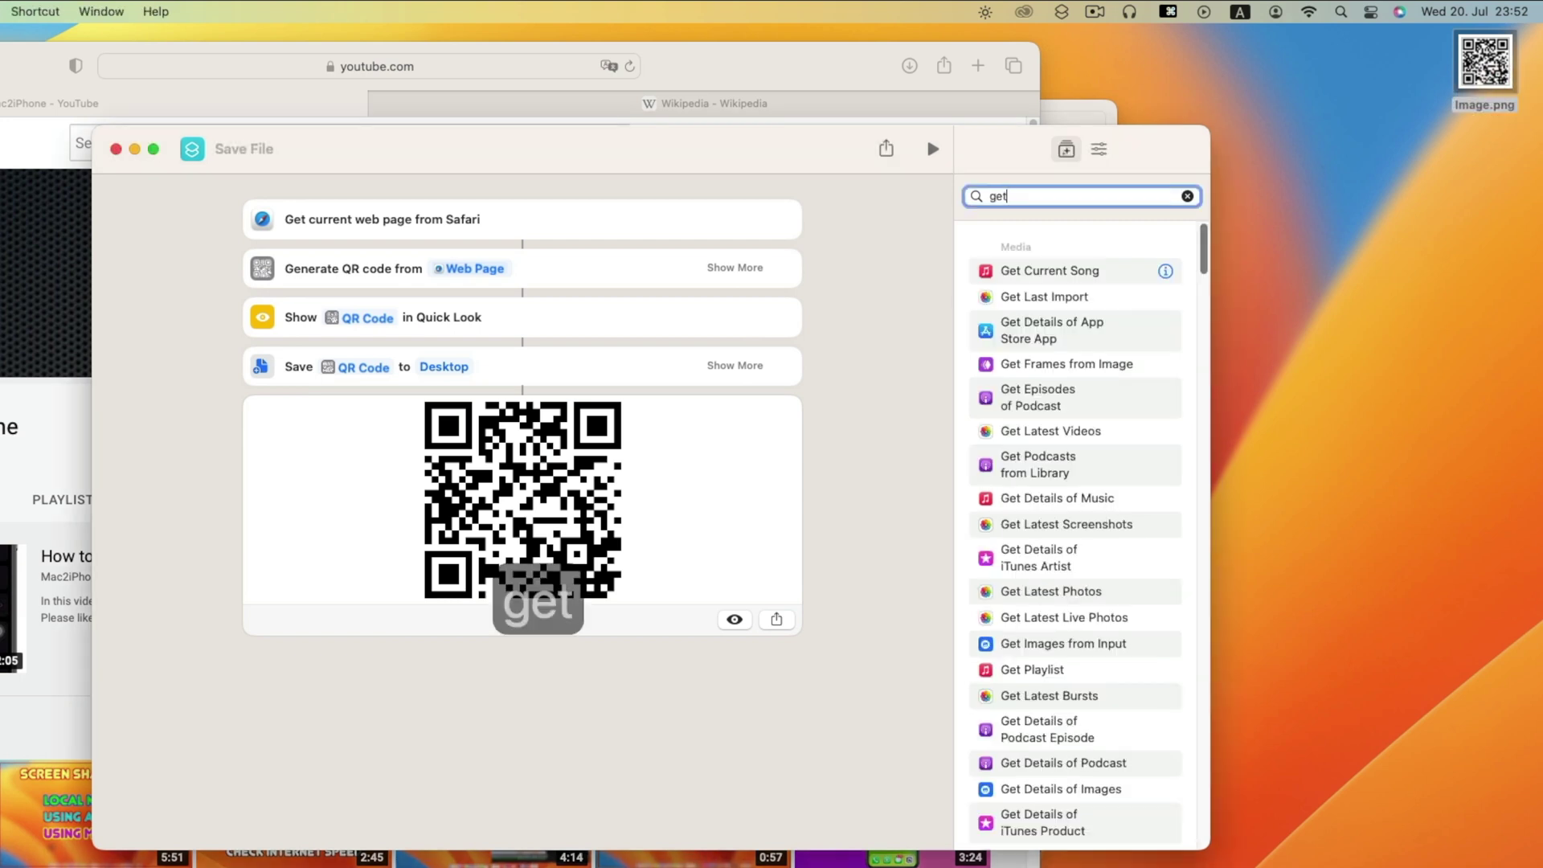
pyautogui.write(' details')
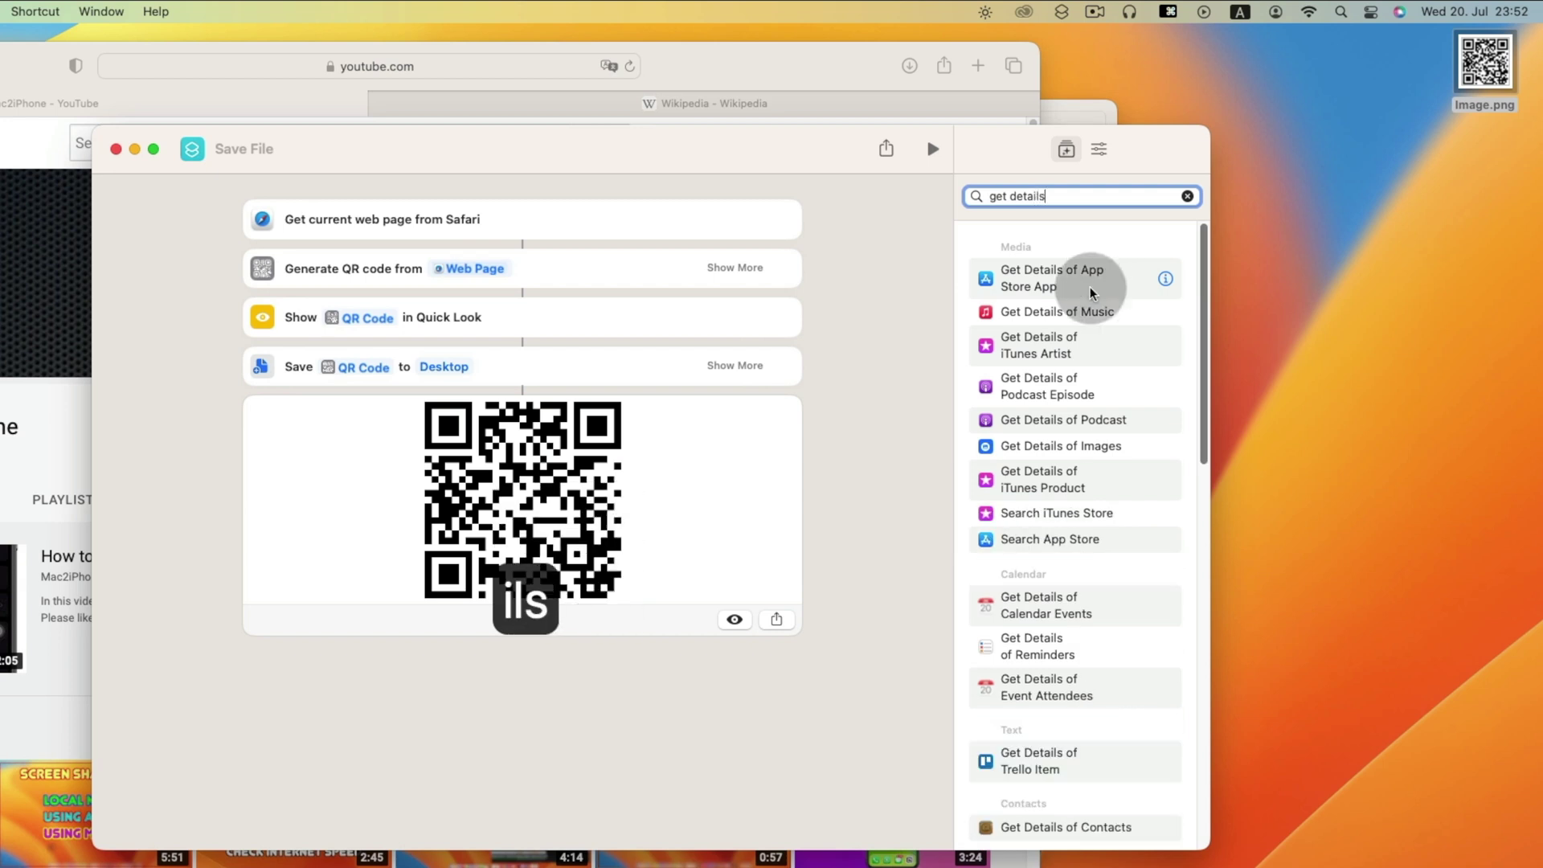
pyautogui.scroll(-4, 1087, 522)
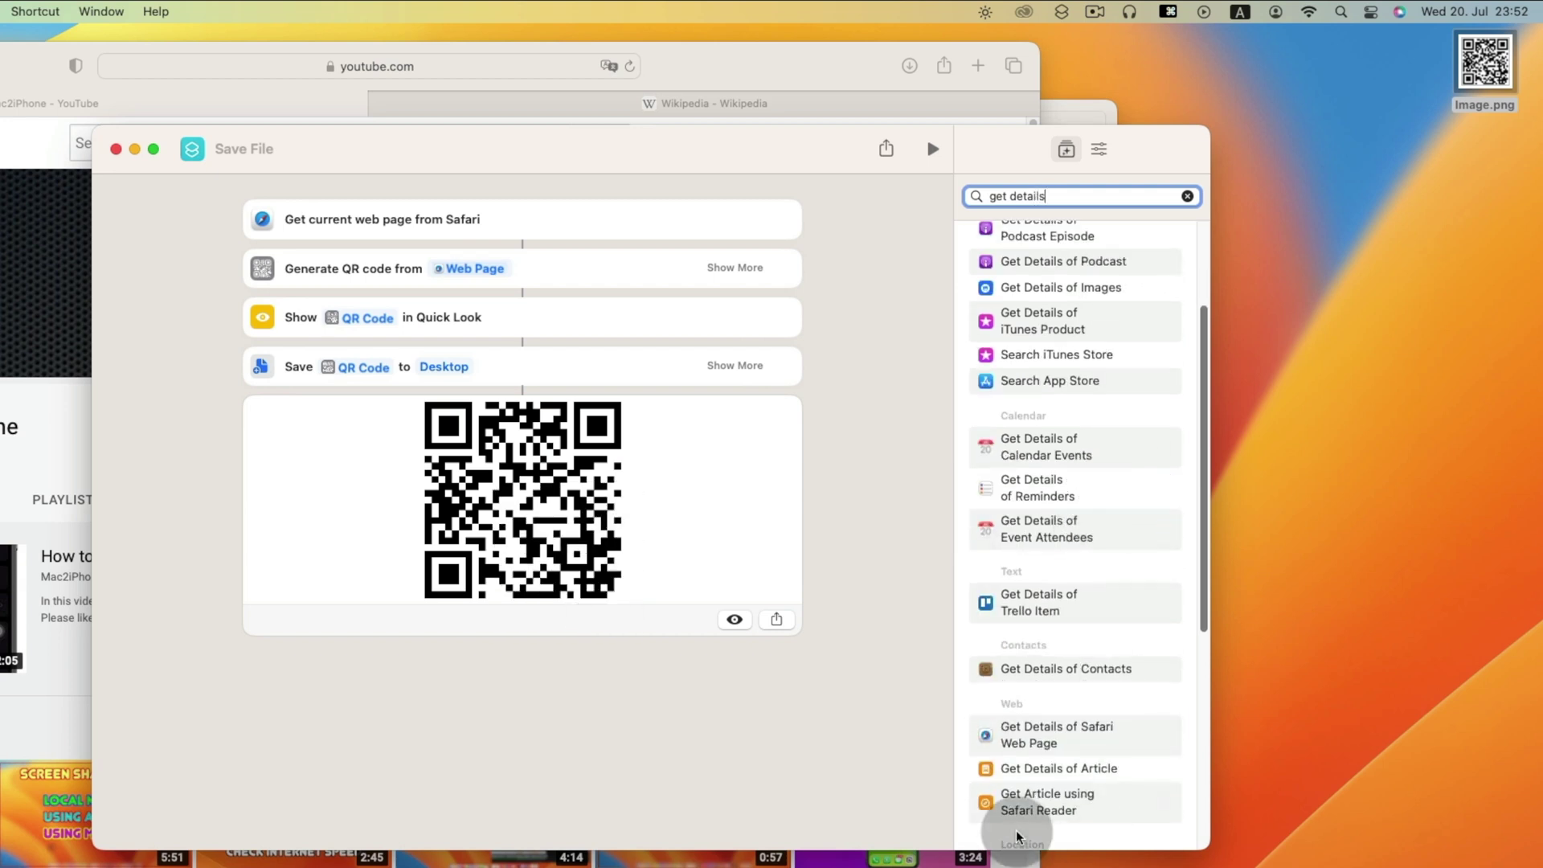
pyautogui.moveTo(1037, 739); pyautogui.dragTo(541, 279)
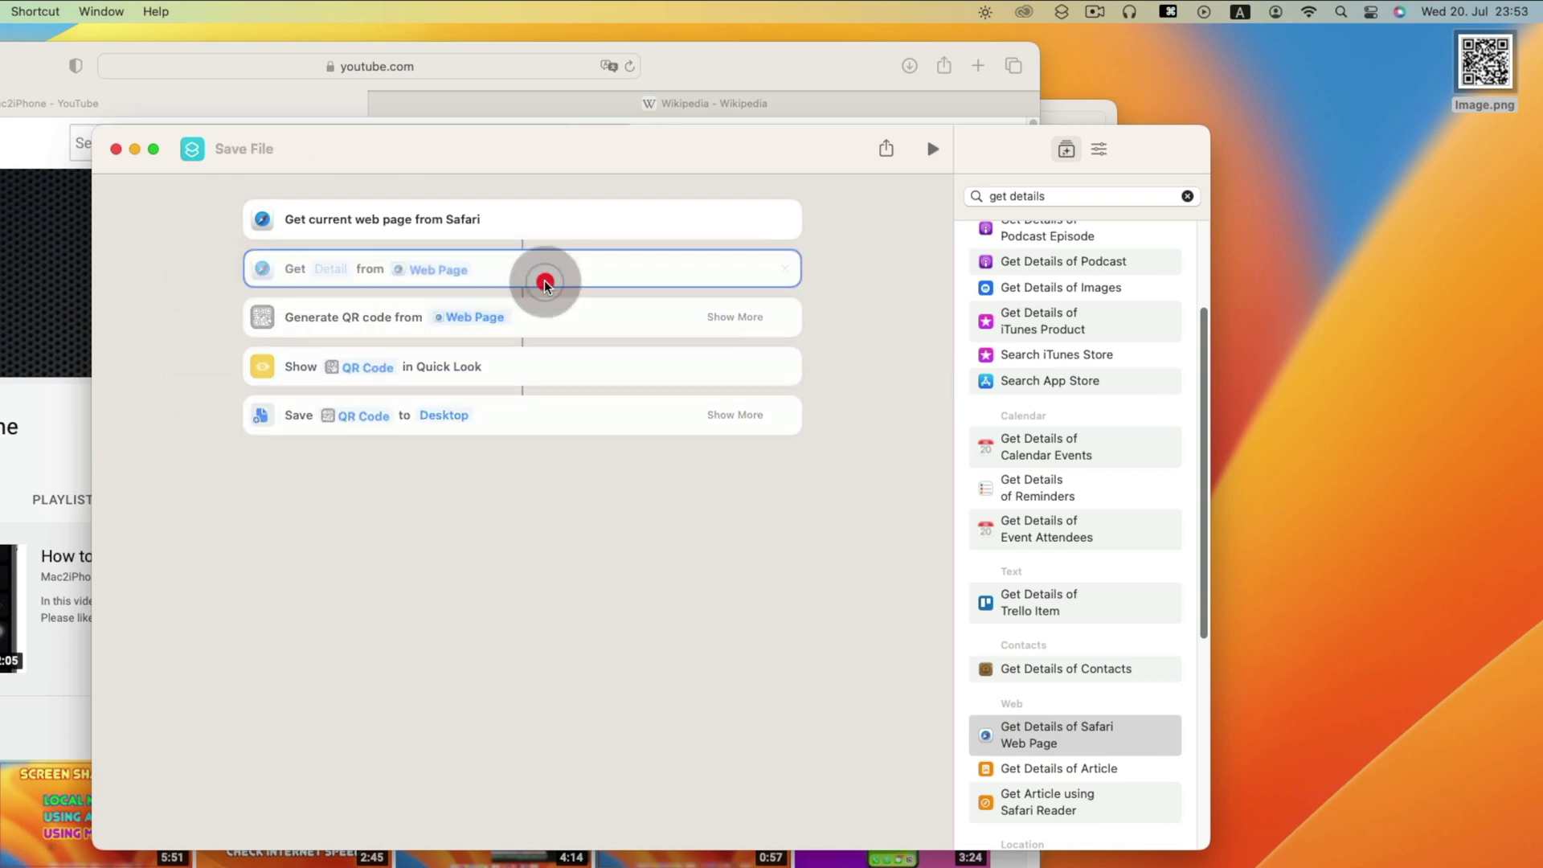
pyautogui.click(325, 271)
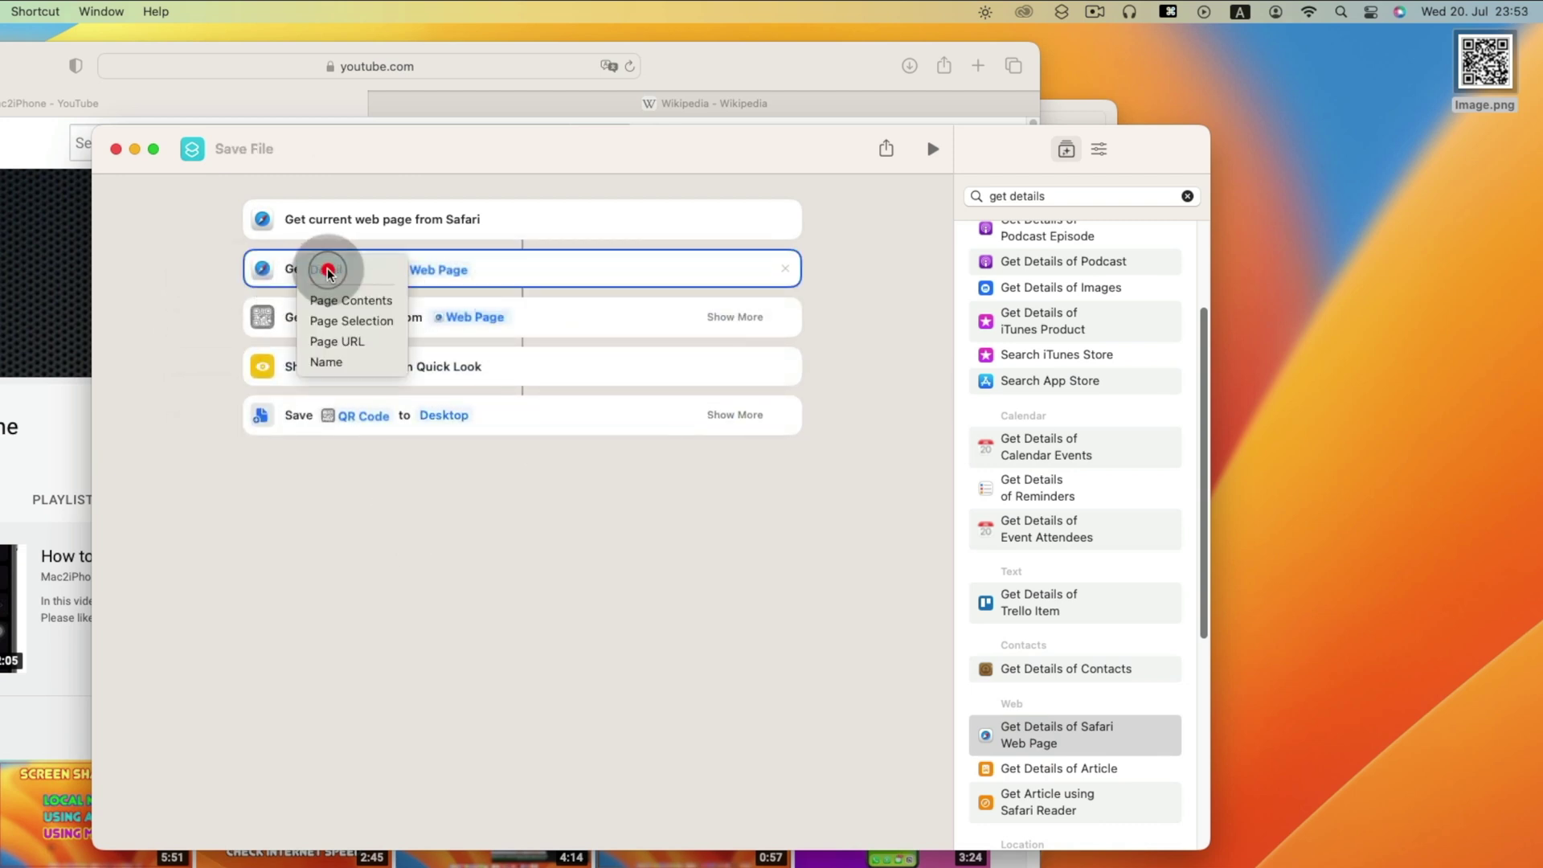
pyautogui.click(321, 360)
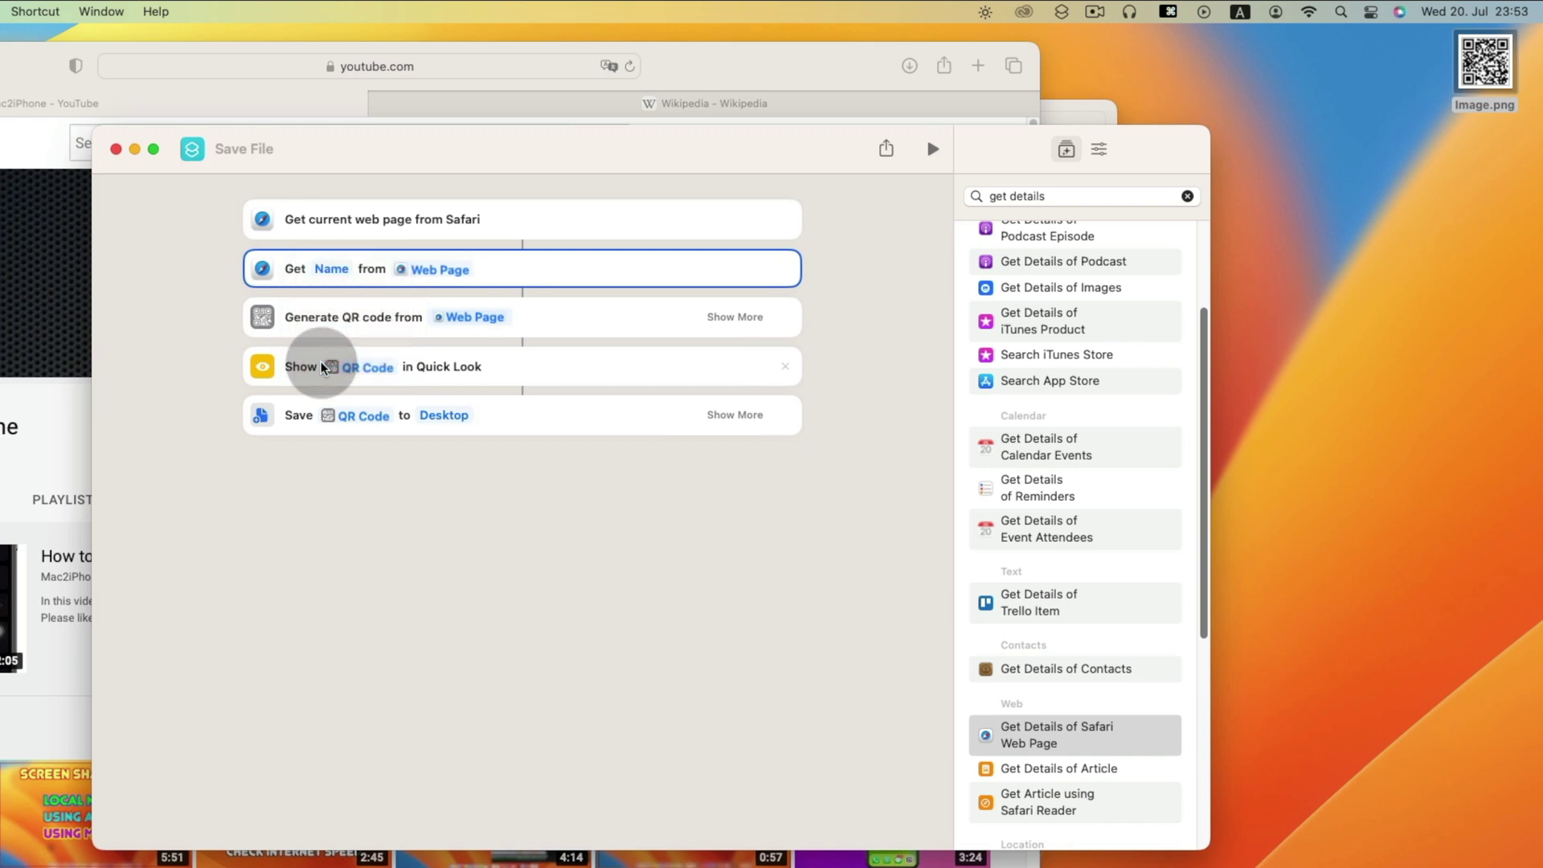
pyautogui.click(1188, 197)
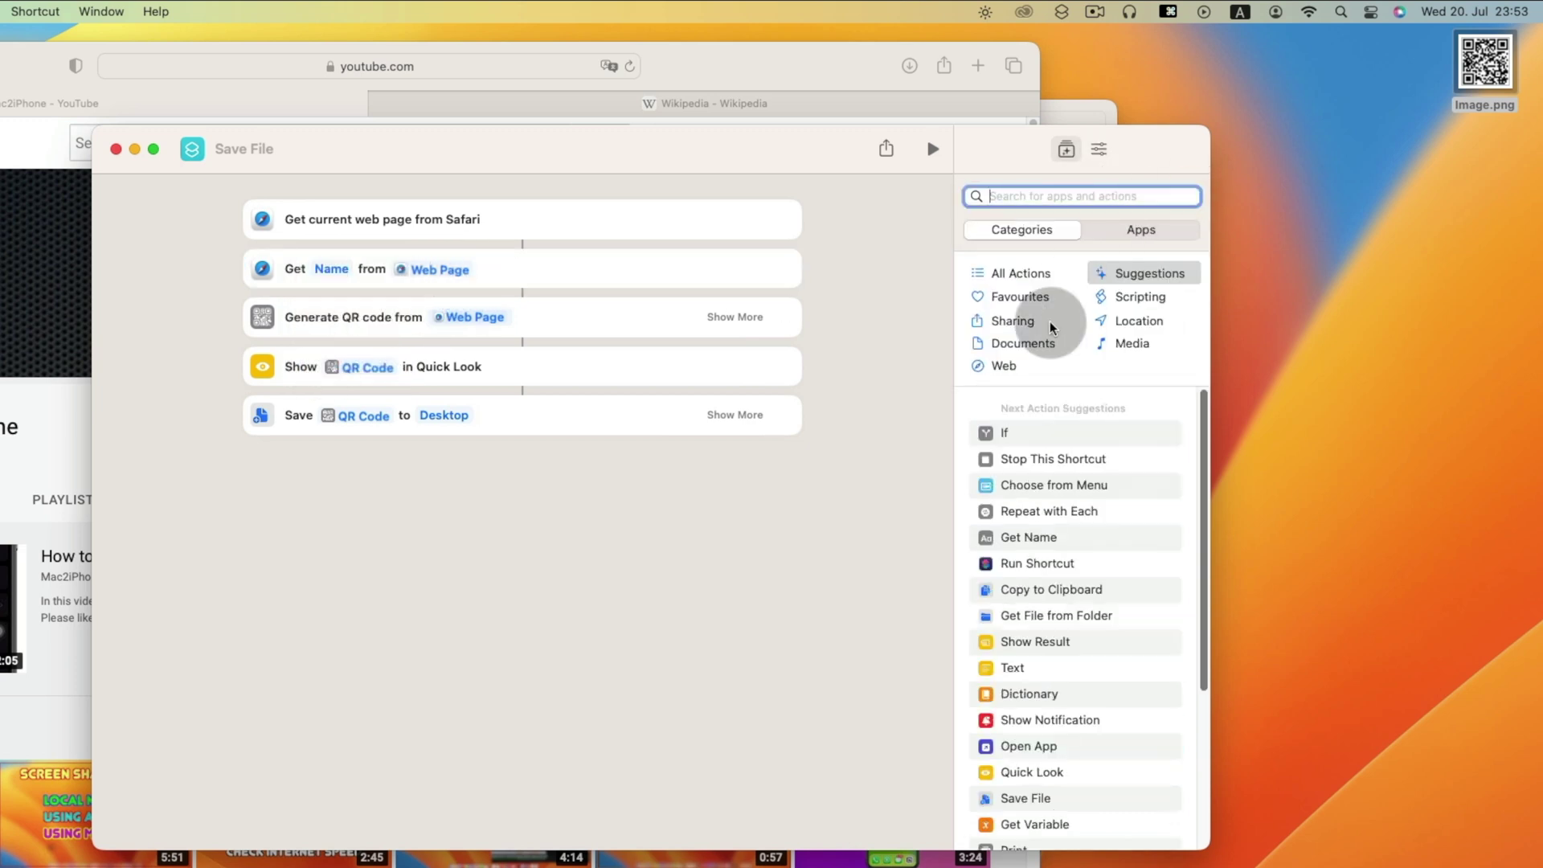
# Add a Rename File action that names the saved file with the page's Name variable
pyautogui.write('rename')
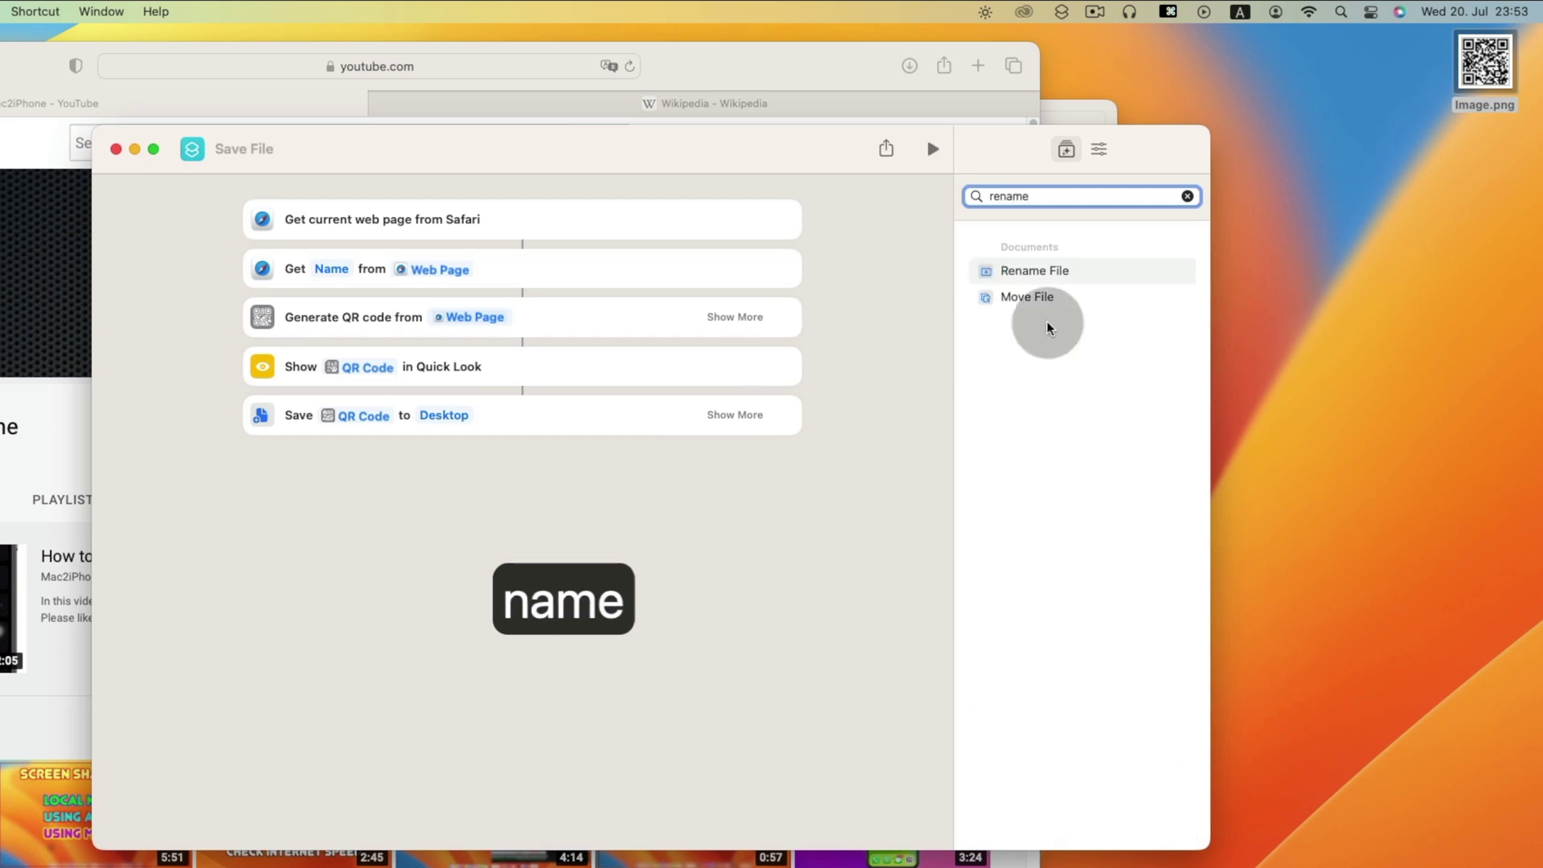
pyautogui.doubleClick(1034, 270)
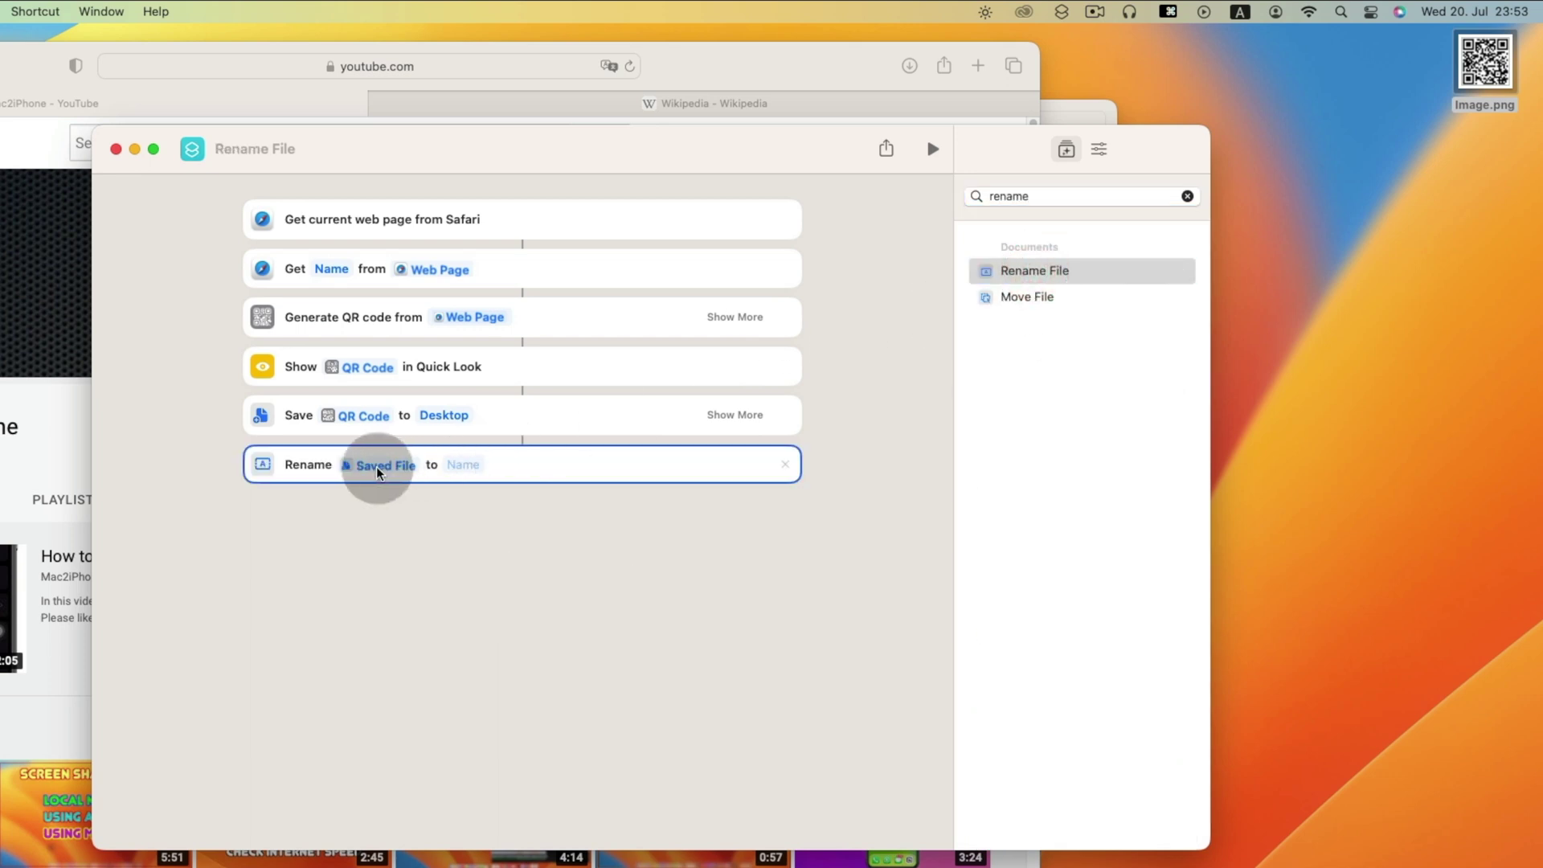
pyautogui.click(462, 464)
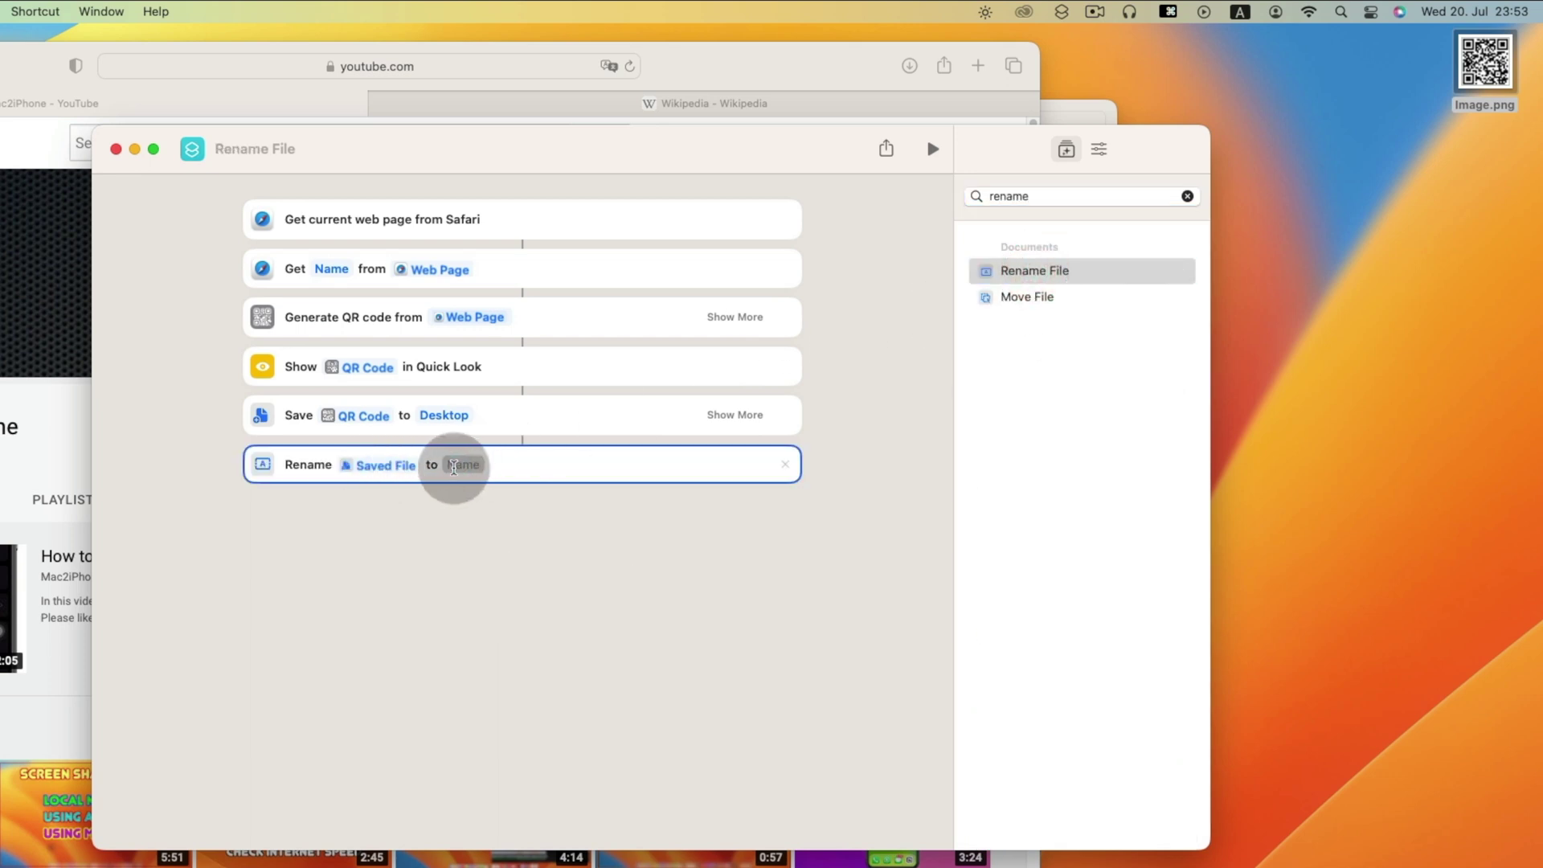
pyautogui.rightClick(470, 465)
pyautogui.moveTo(493, 548)
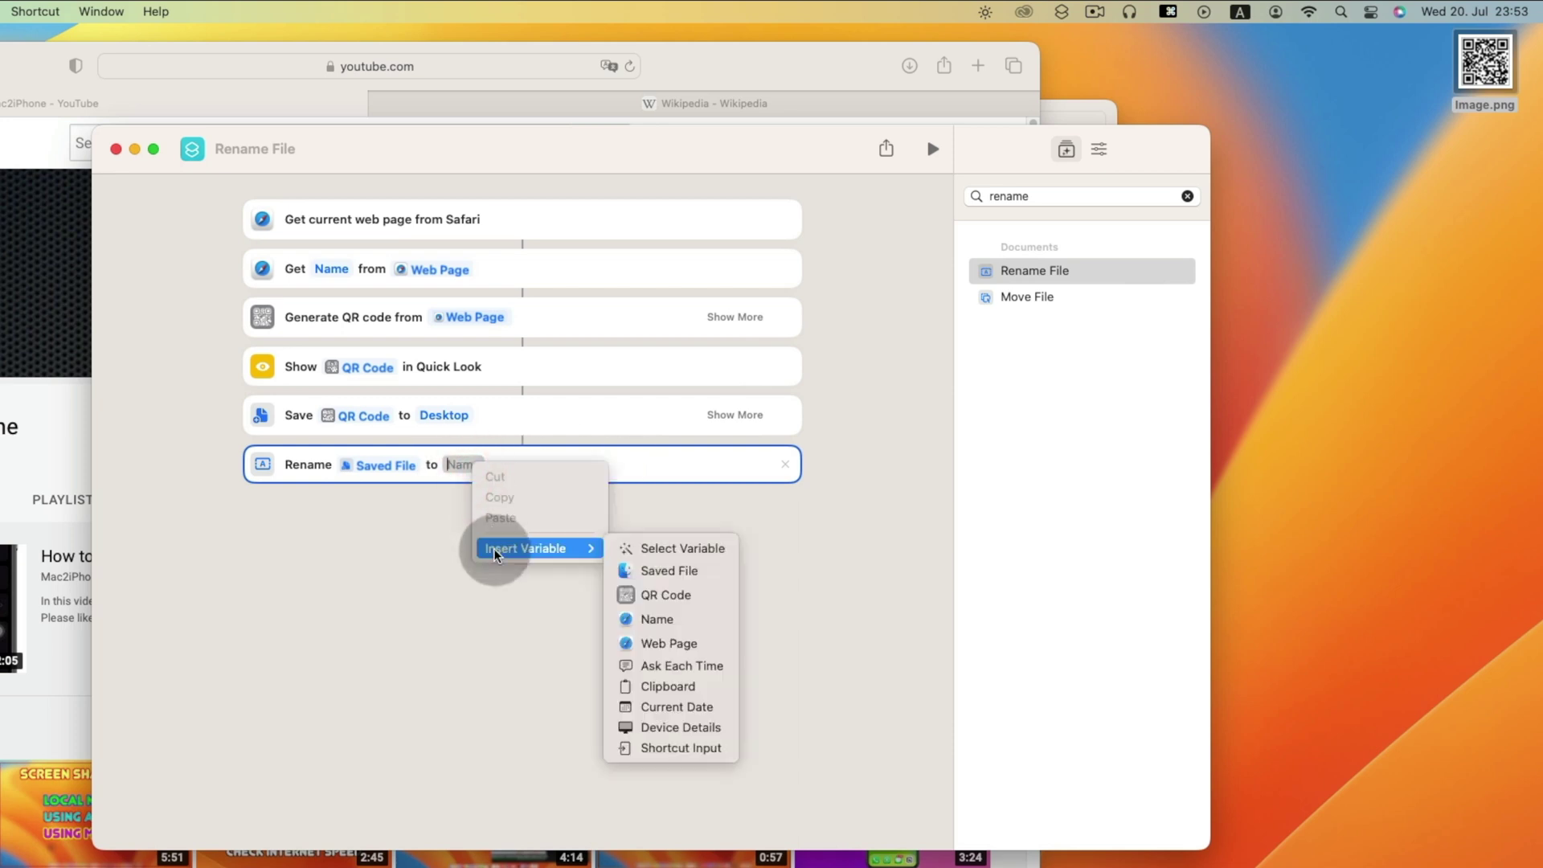
pyautogui.click(649, 548)
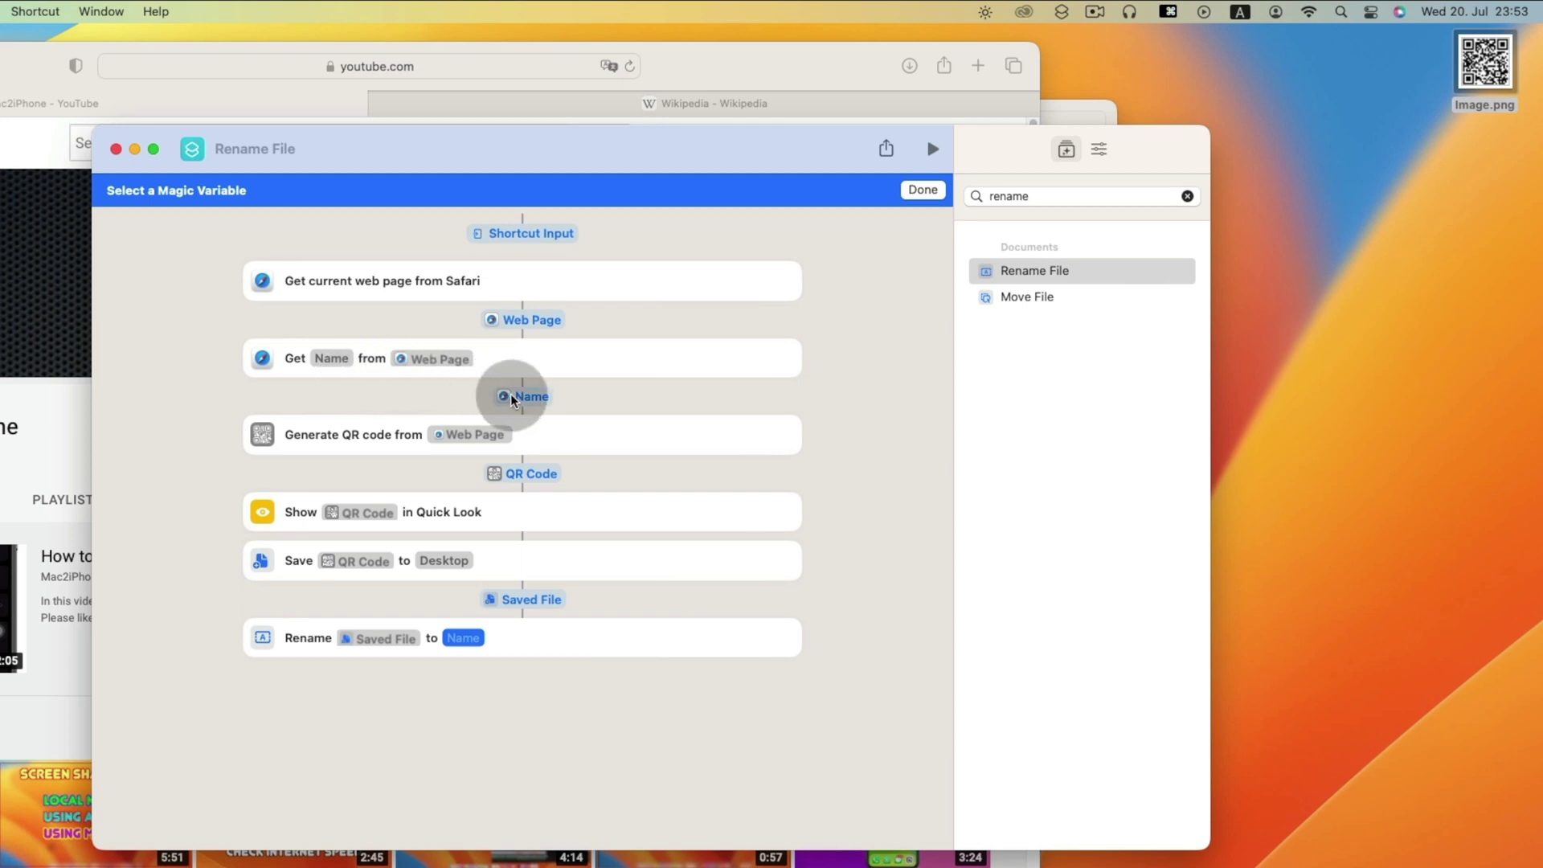
pyautogui.click(521, 396)
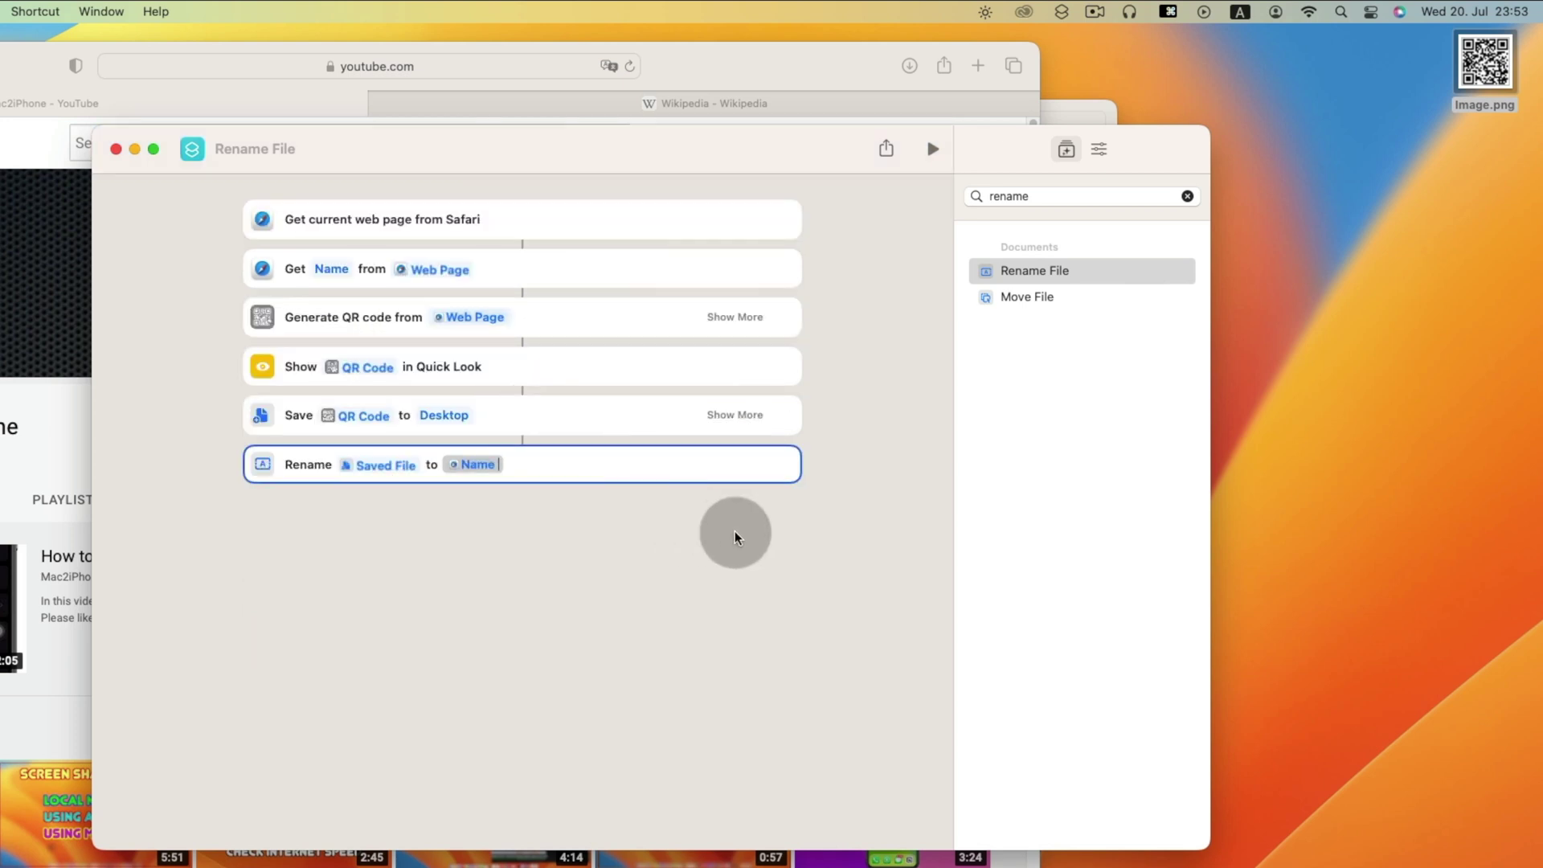
pyautogui.click(1186, 196)
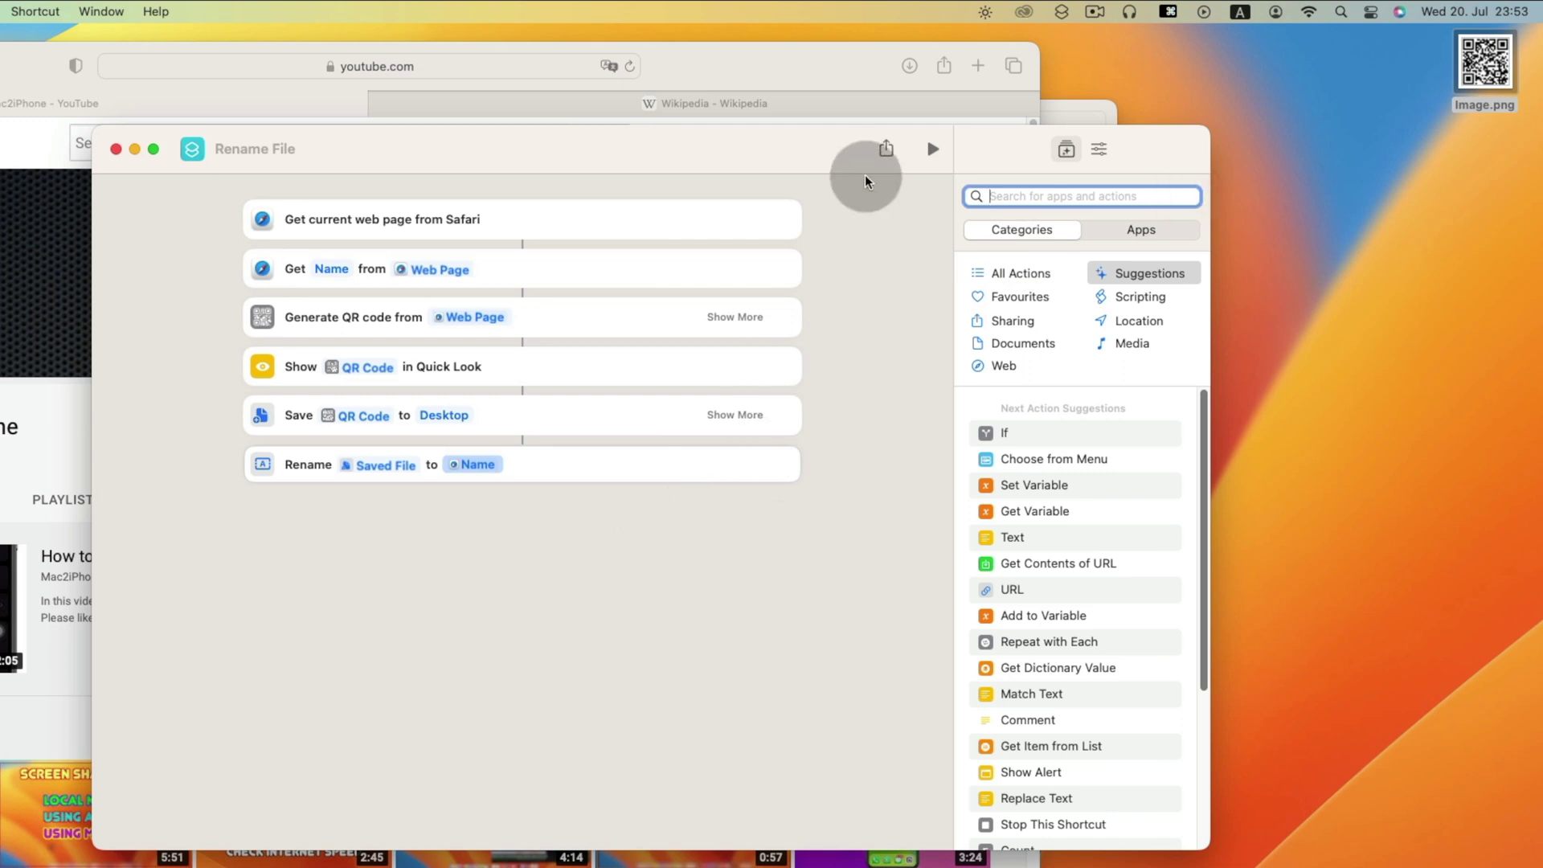
# Test-run the shortcut, pin it in the menu bar, and close the editor
pyautogui.click(932, 150)
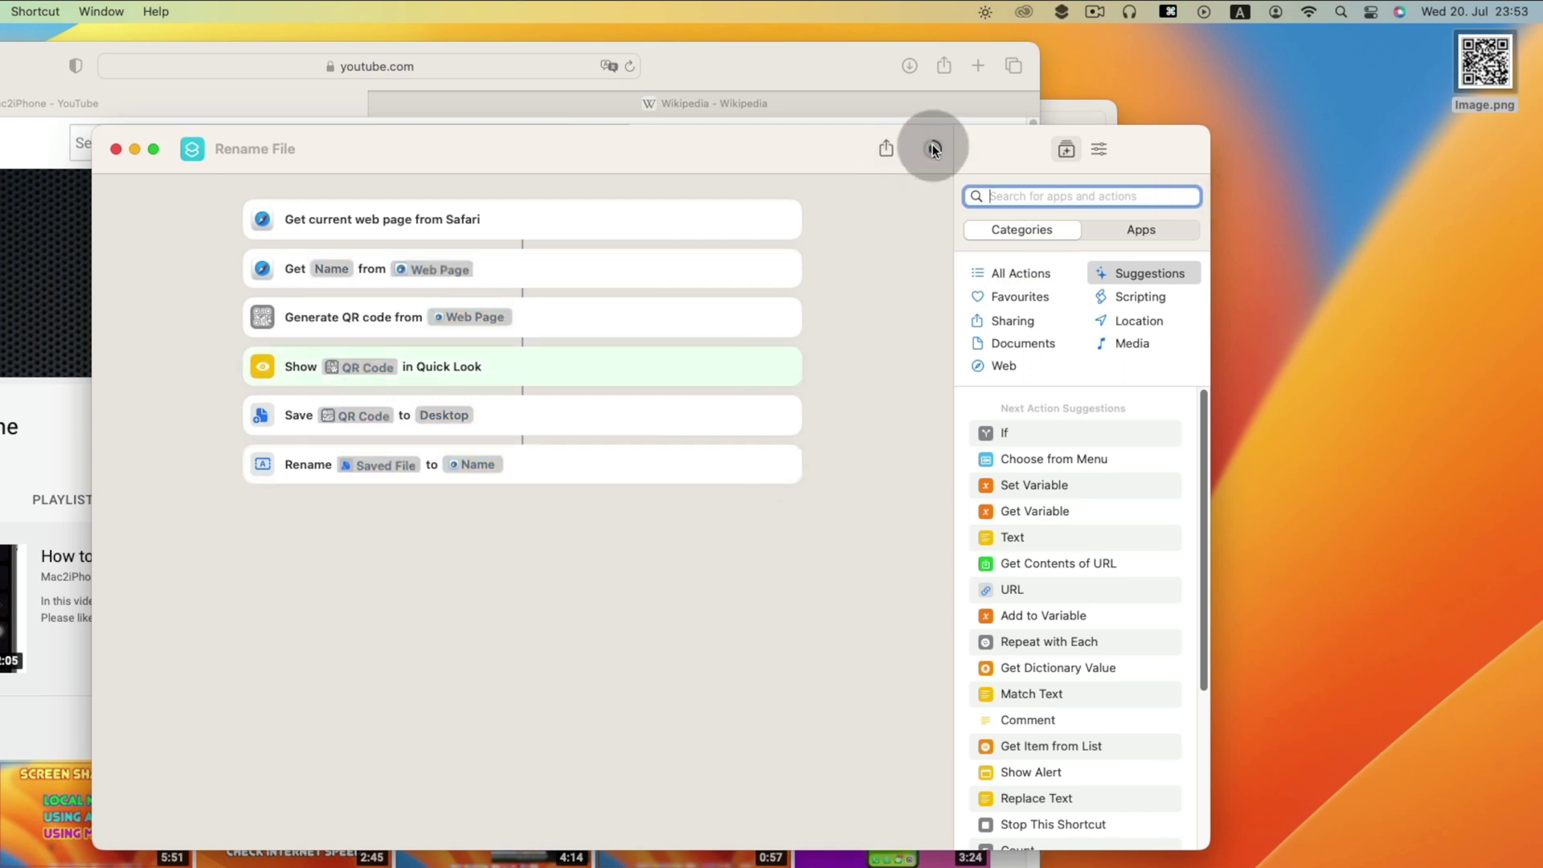
pyautogui.click(567, 180)
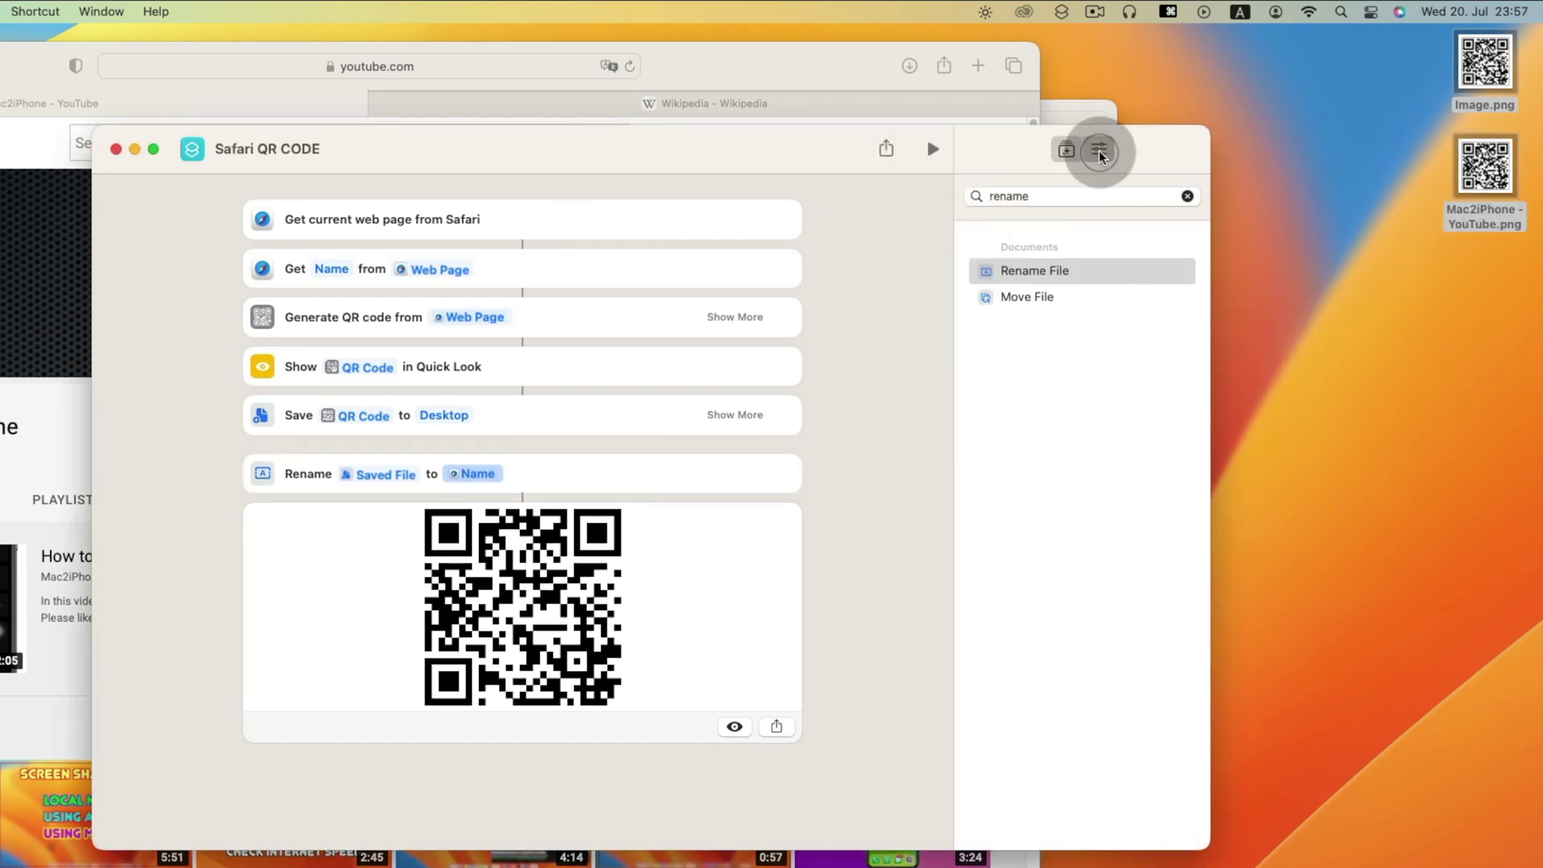
pyautogui.click(1099, 151)
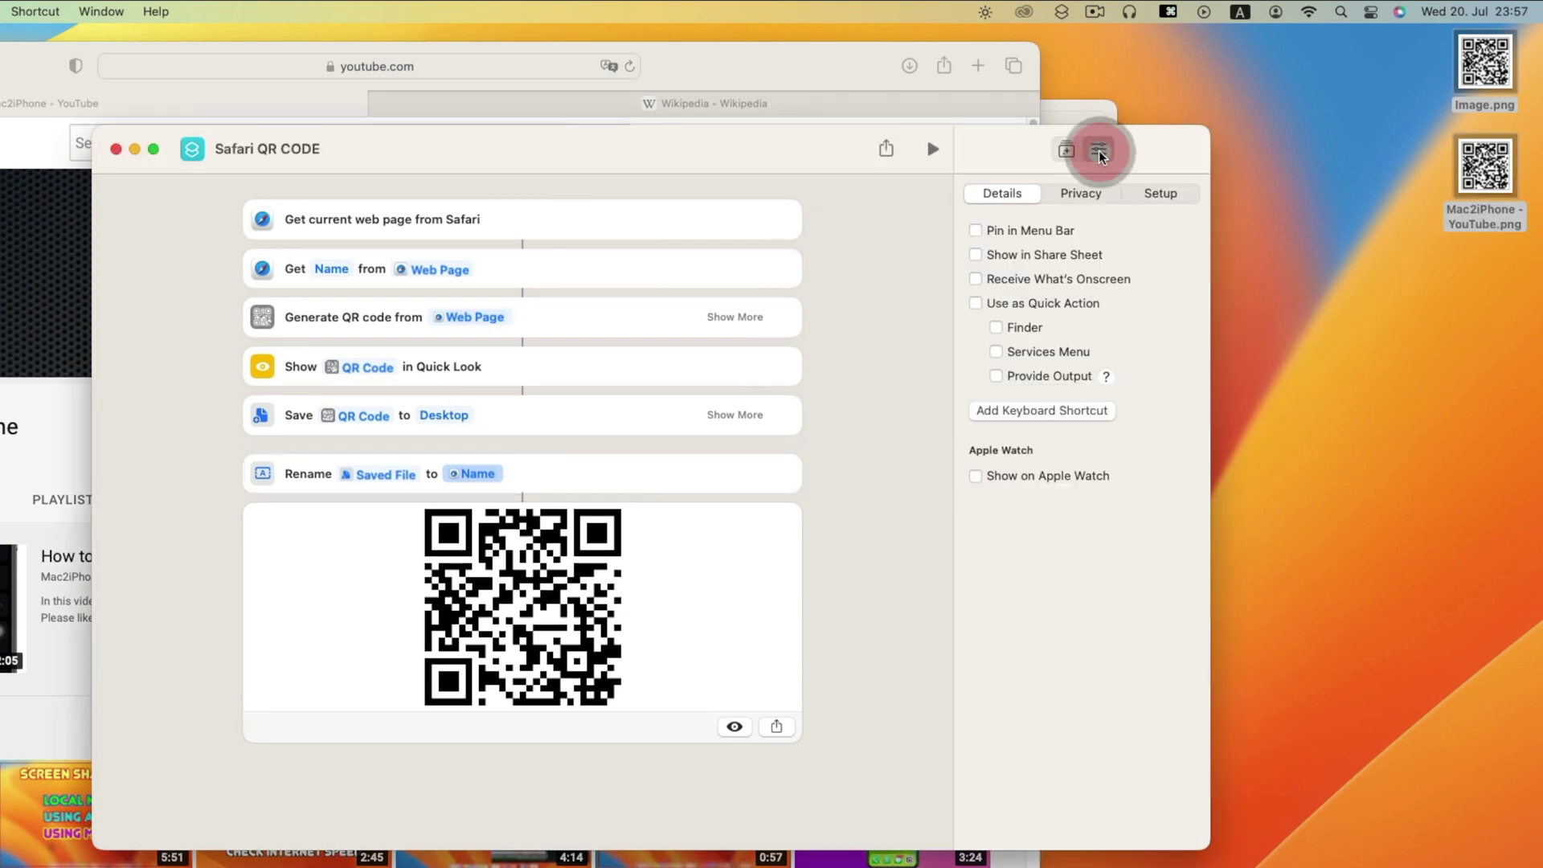
pyautogui.click(976, 230)
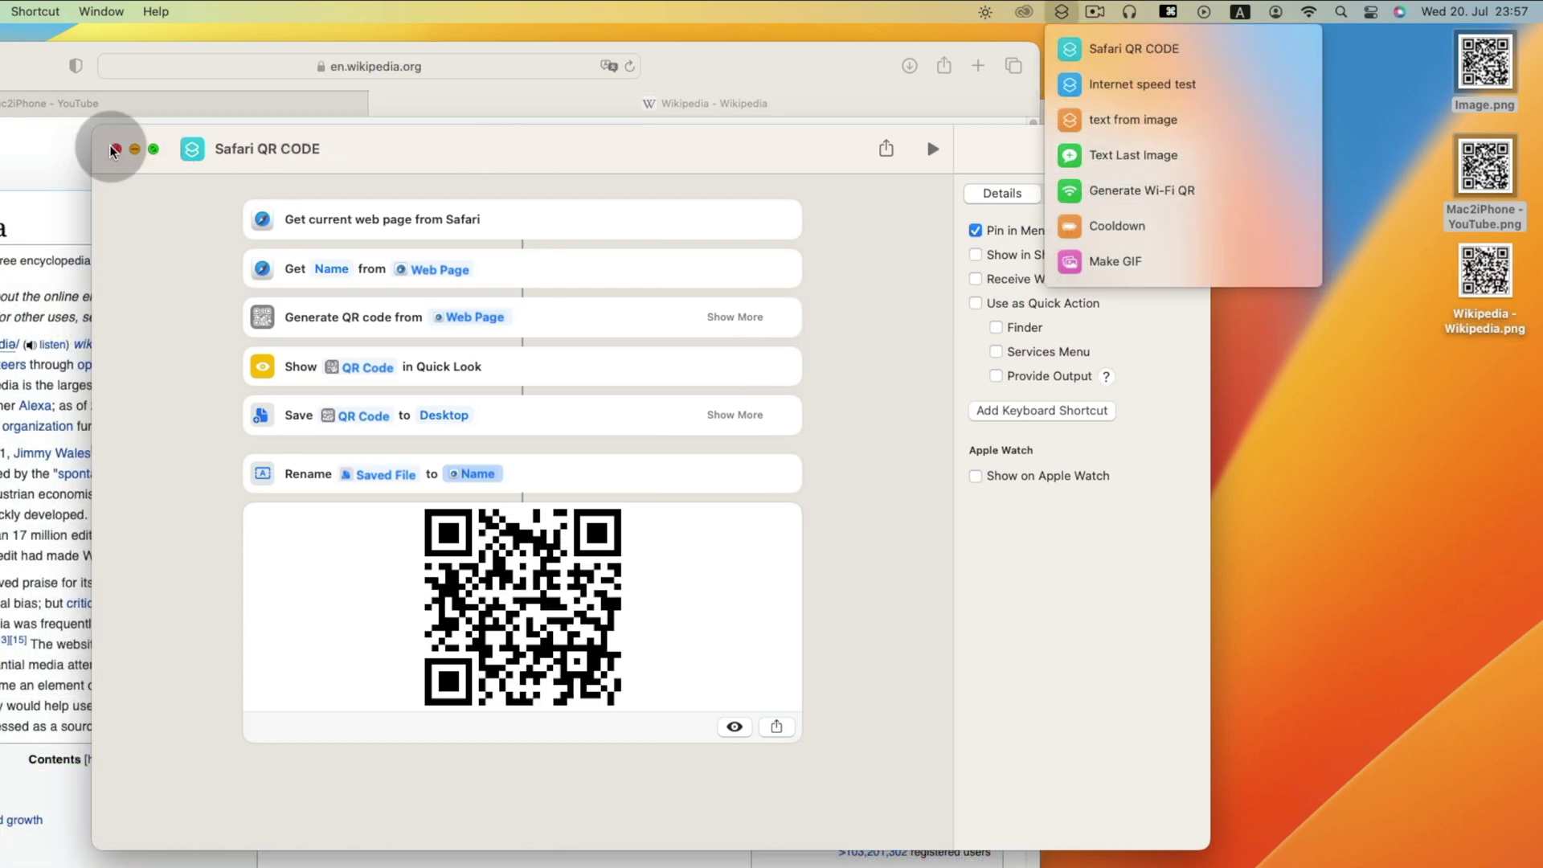
pyautogui.click(116, 149)
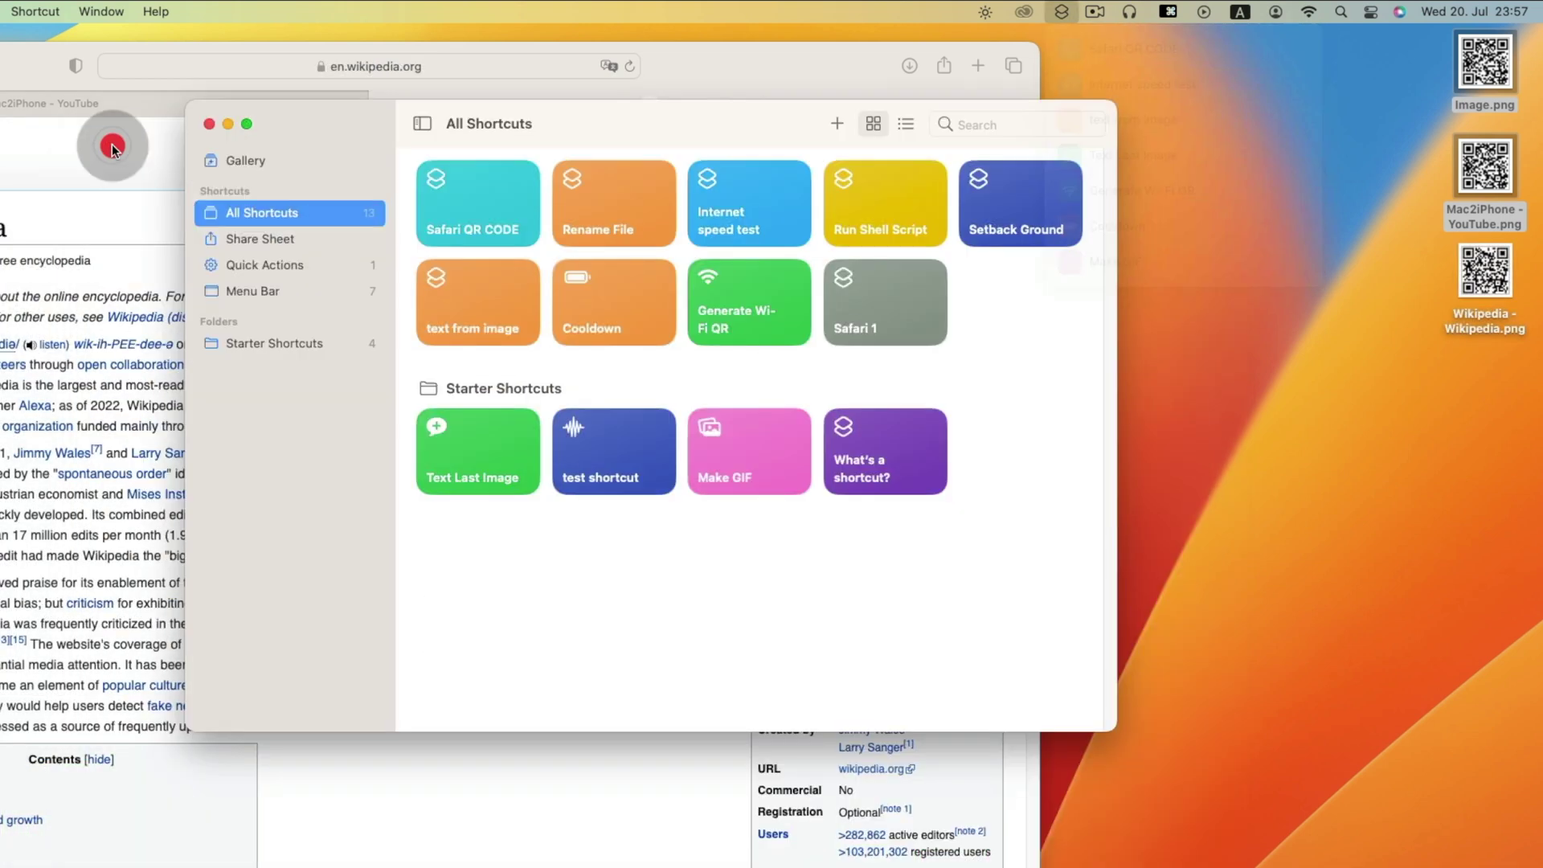
# Close the Shortcuts library and load bbc.com in a new Safari tab
pyautogui.click(209, 124)
pyautogui.click(413, 66)
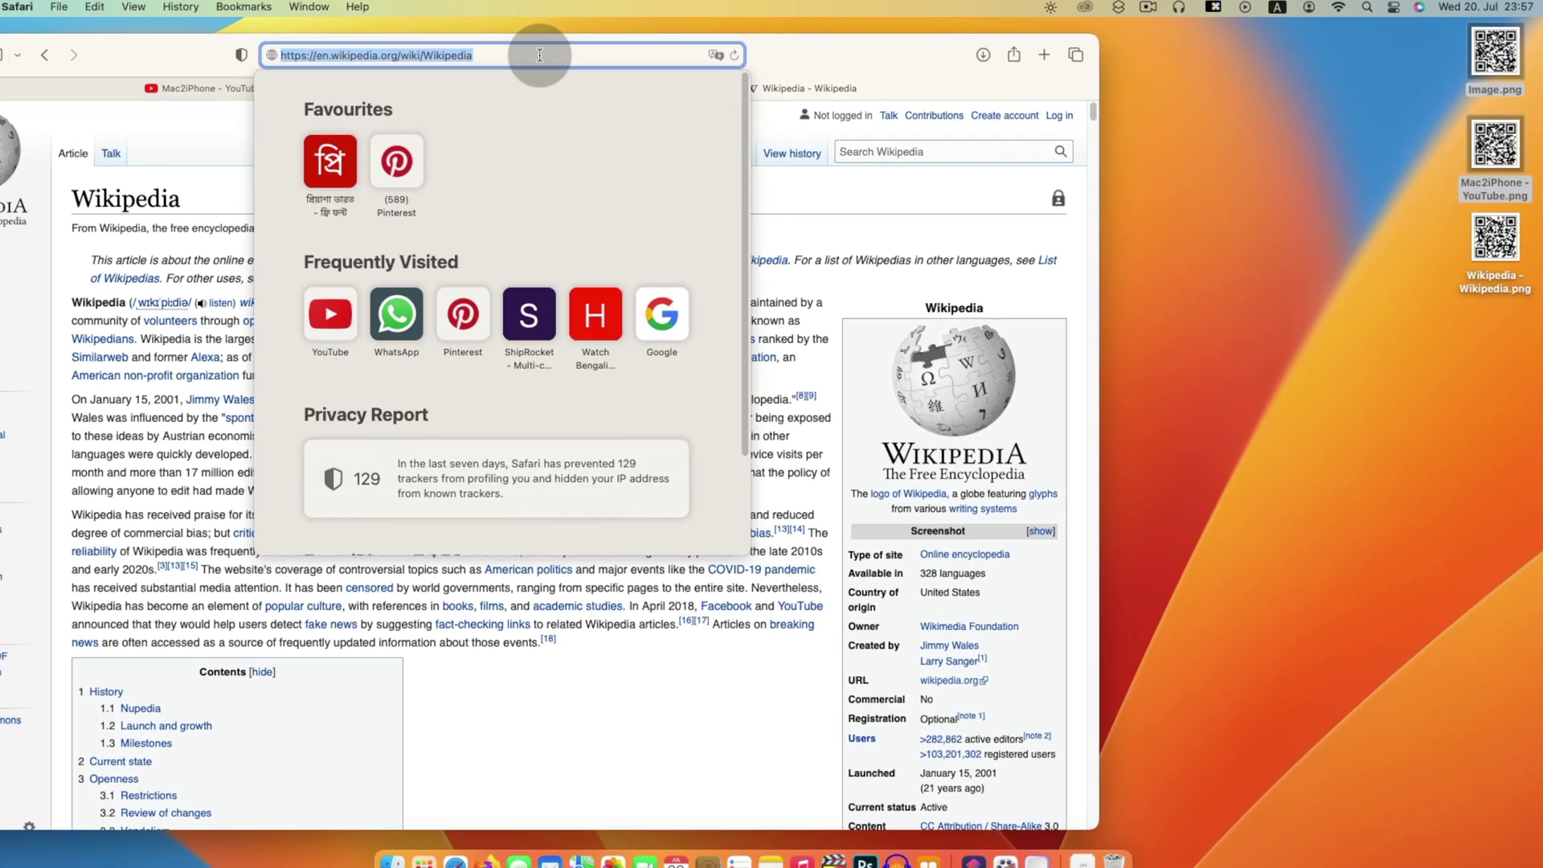
pyautogui.press('super+t')
pyautogui.write('bbc')
pyautogui.press('Return')
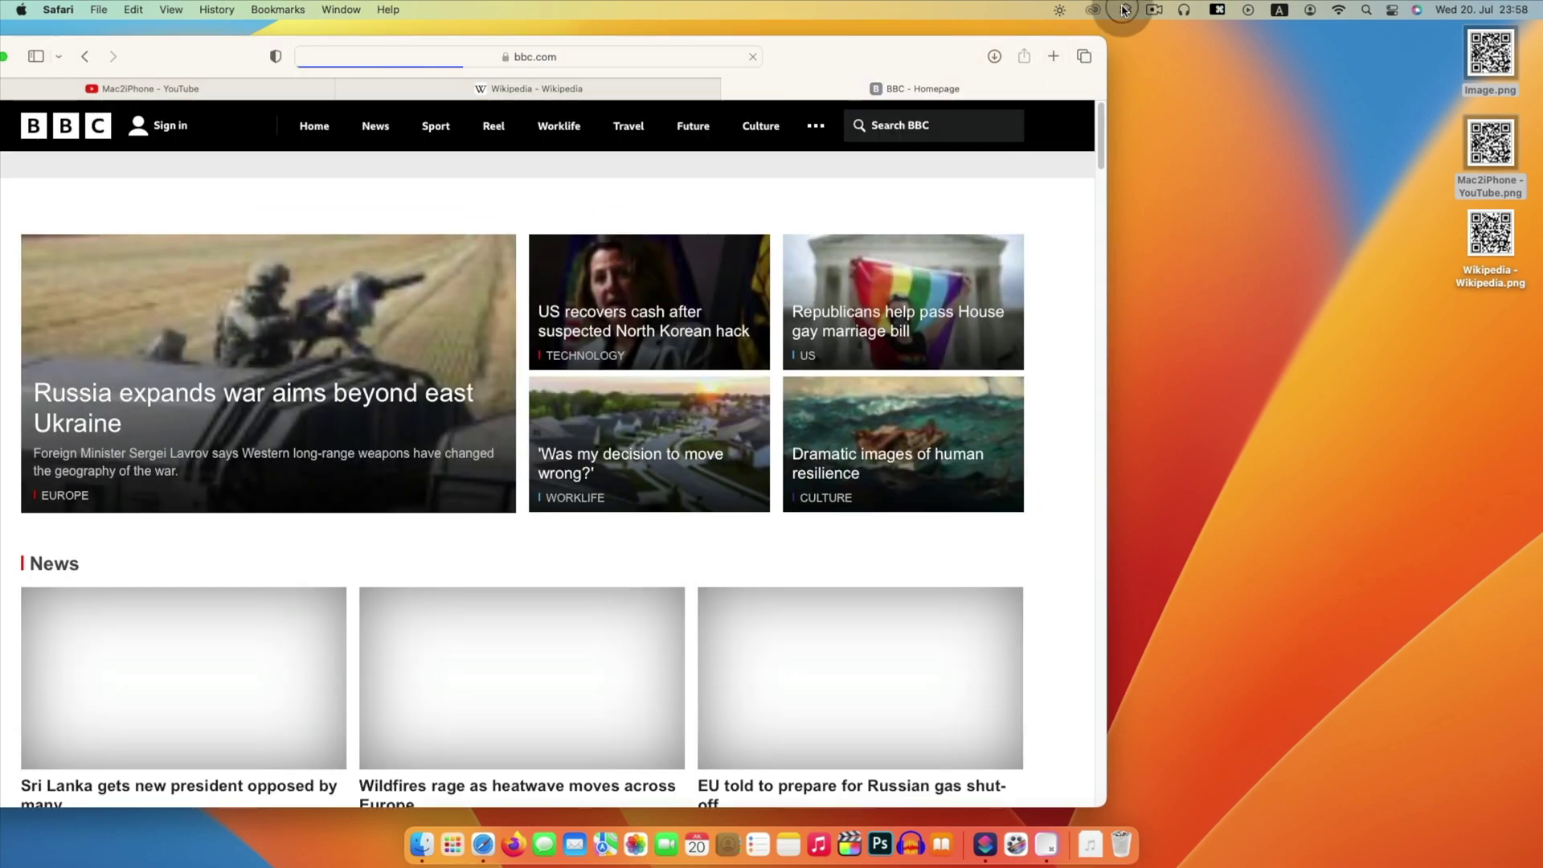
# Run Safari QR CODE from the menu bar on the BBC page and dismiss the QR preview
pyautogui.click(1123, 10)
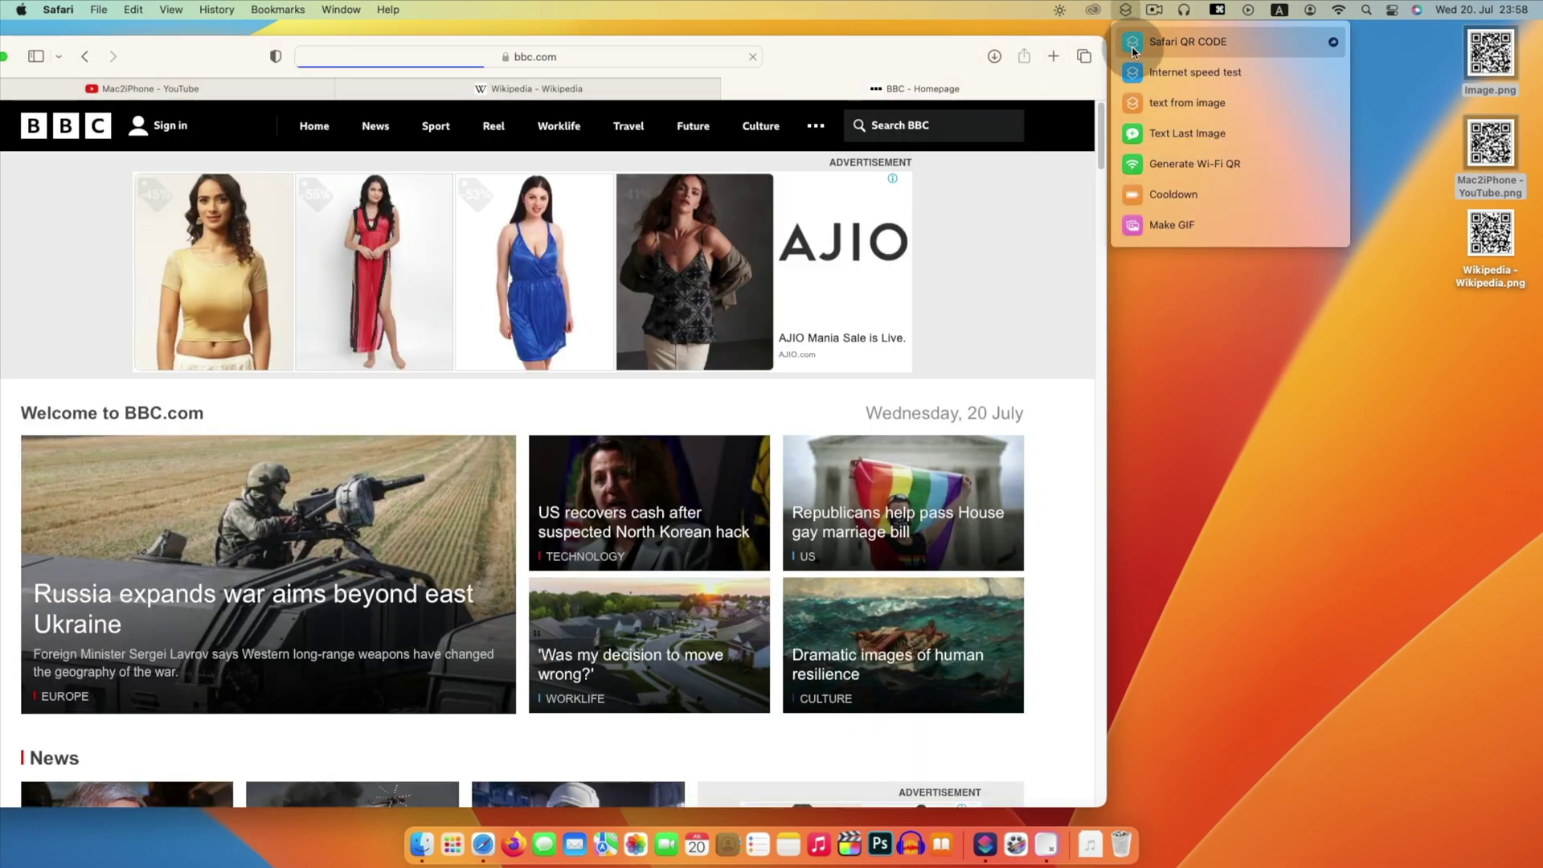
pyautogui.click(1133, 50)
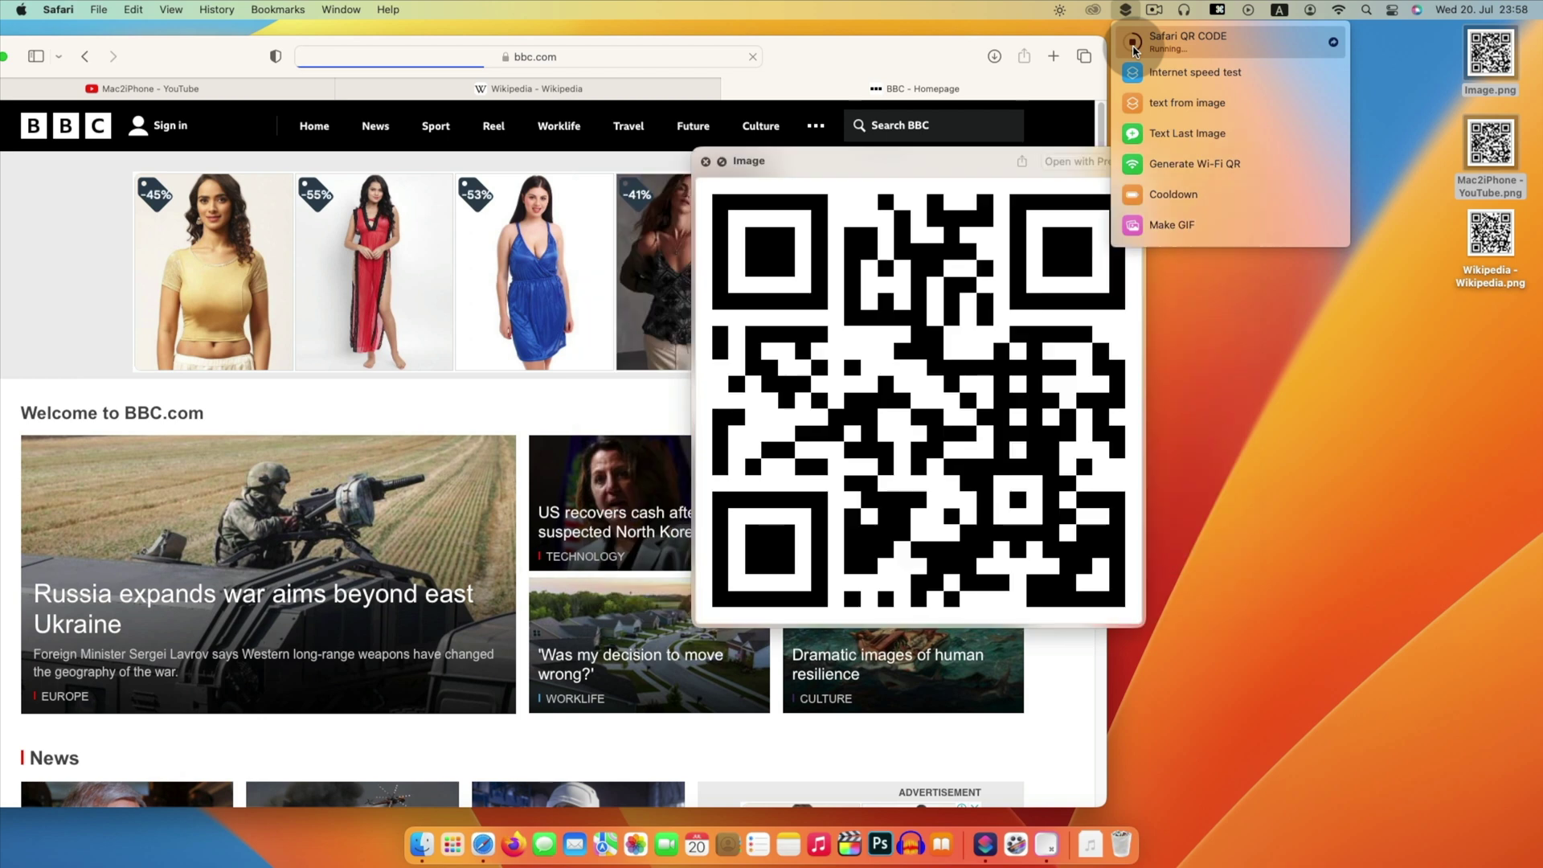
pyautogui.click(705, 161)
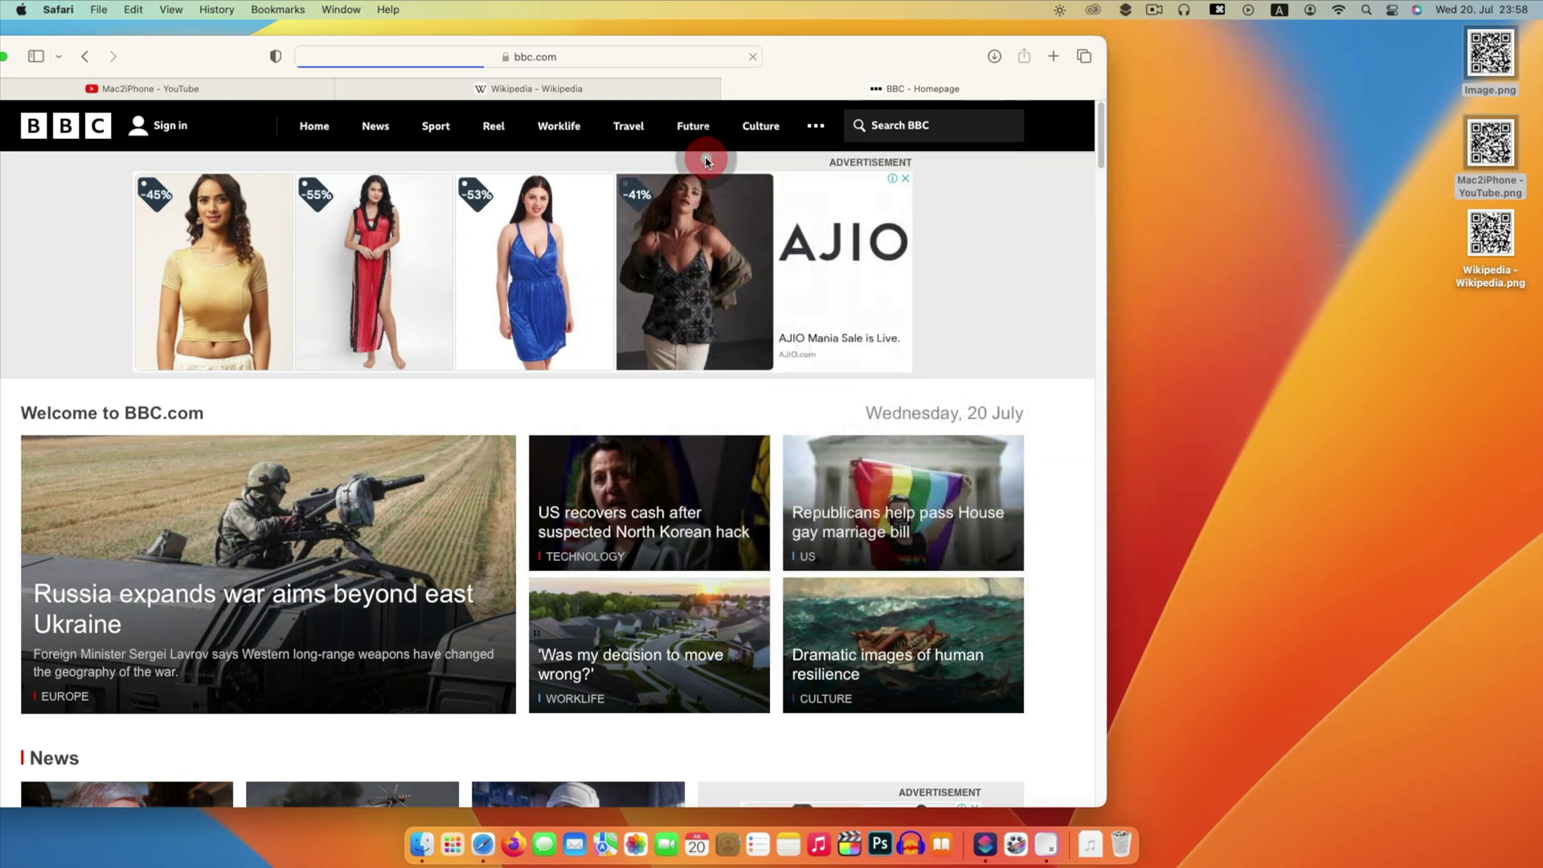